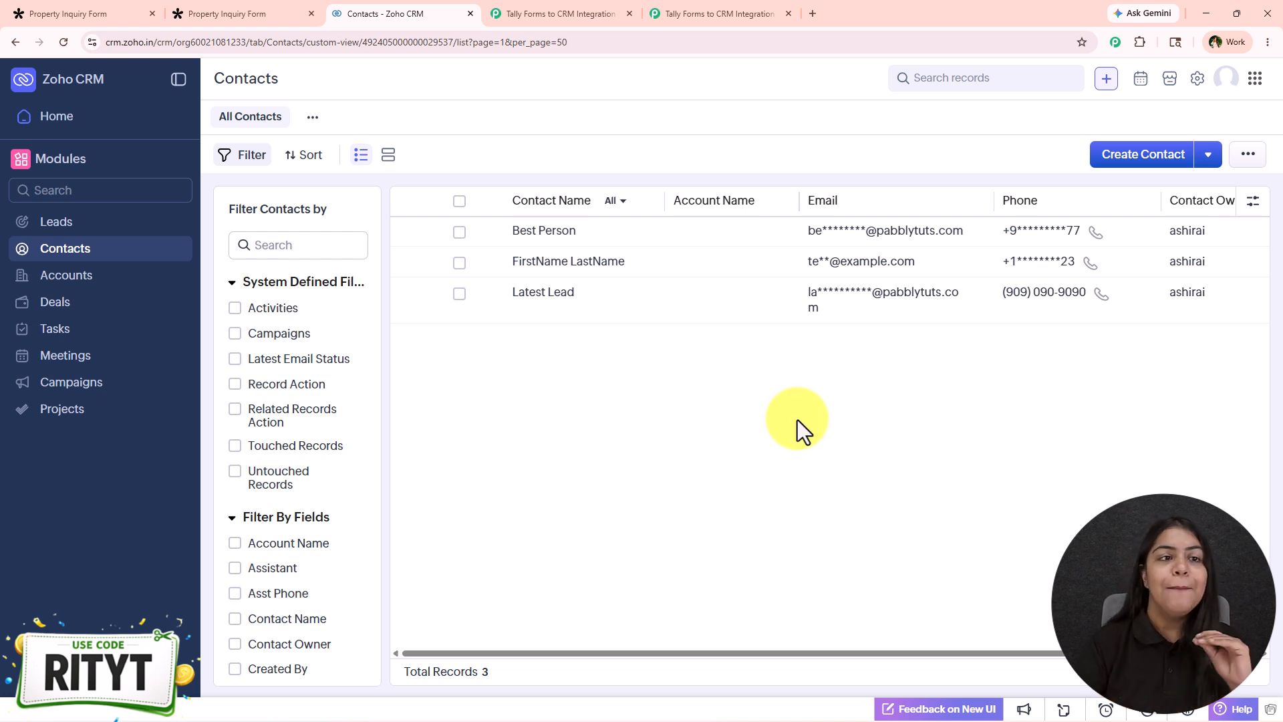
# - Submit the filled-in Property Inquiry Form and reload the Zoho CRM contacts list to check for the new contact
pyautogui.click(257, 12)
pyautogui.scroll(-3, 415, 447)
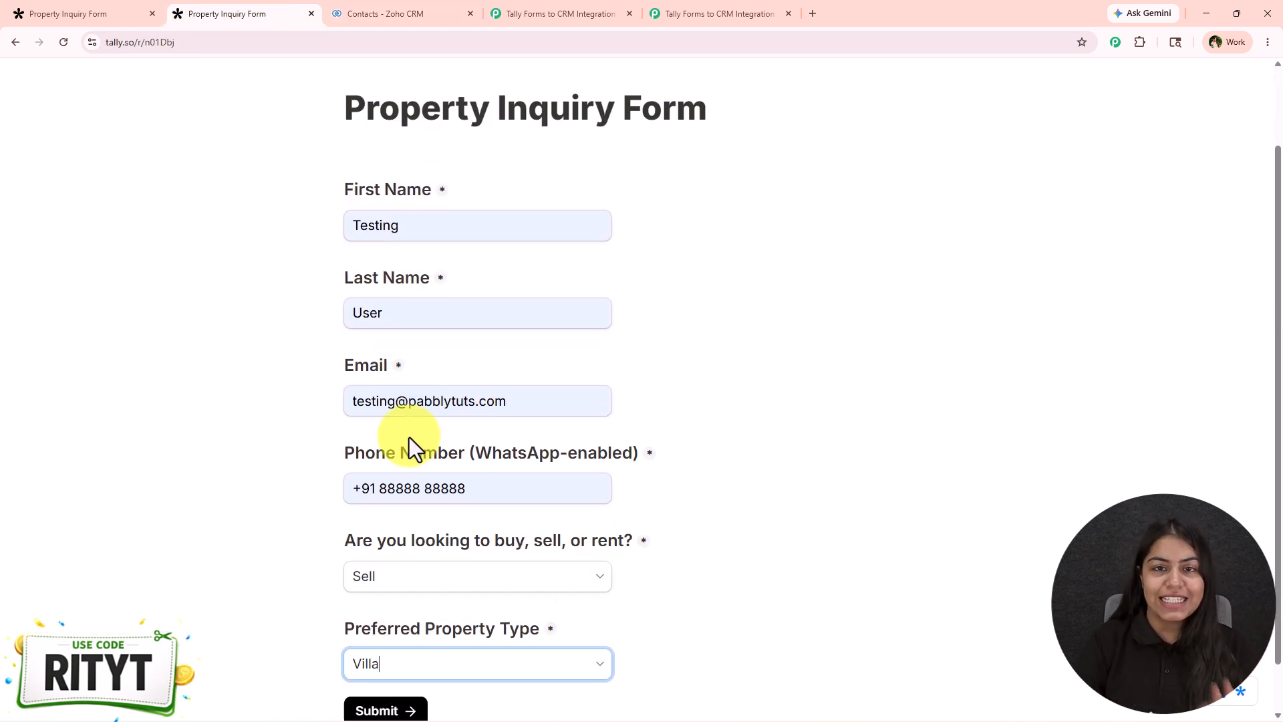
pyautogui.click(407, 658)
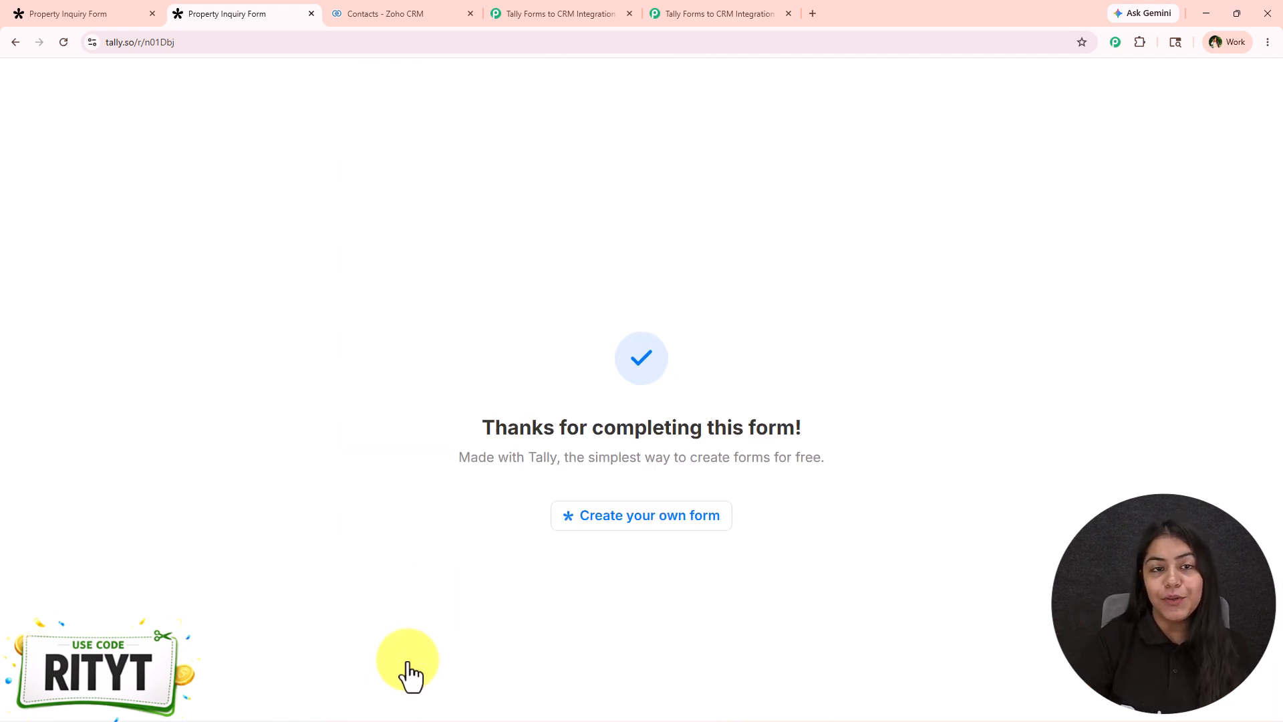
pyautogui.click(392, 12)
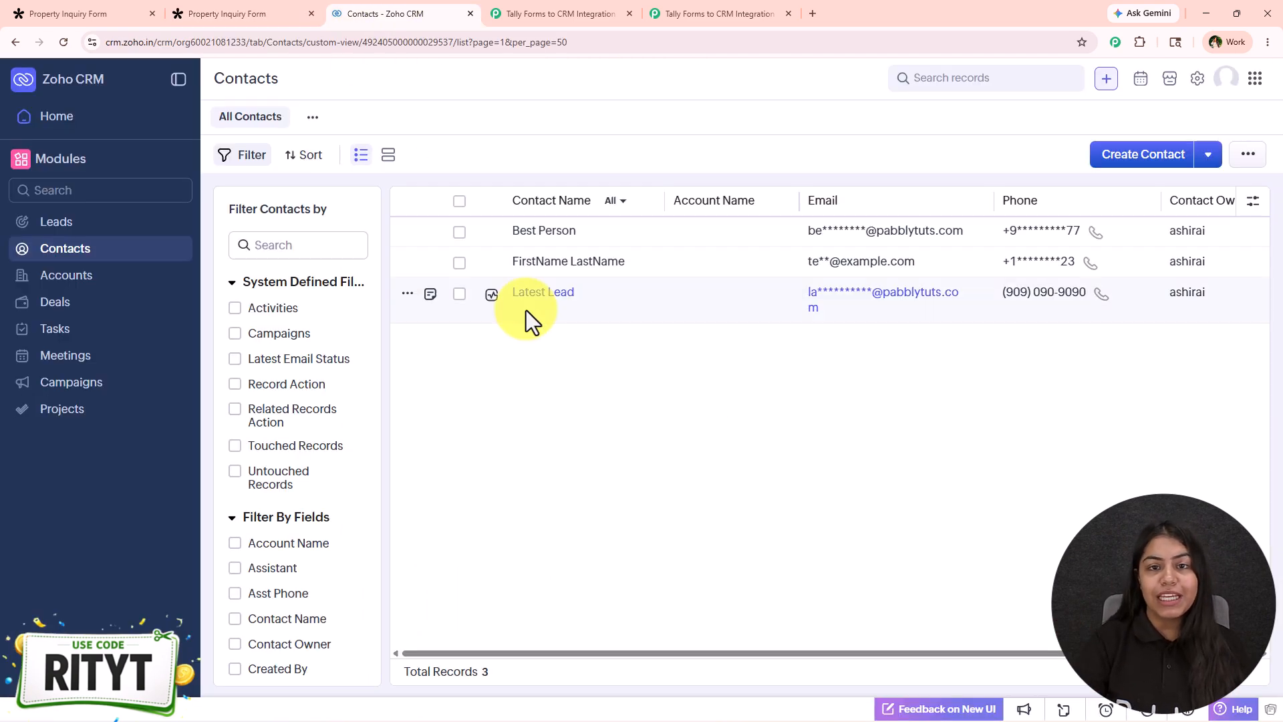
pyautogui.click(59, 41)
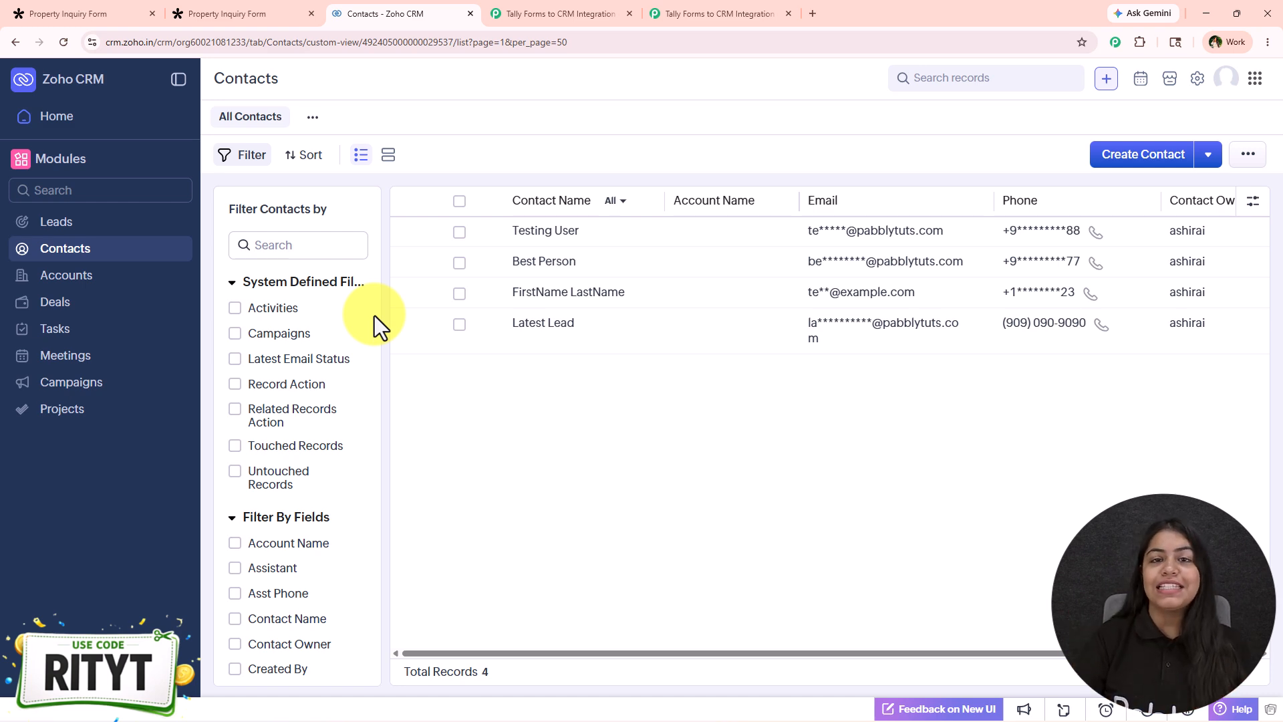
# - Look over the finished Tally to Zoho CRM workflow in Pabbly Connect and switch to the empty workflow
pyautogui.click(528, 13)
pyautogui.moveTo(461, 279); pyautogui.dragTo(450, 246)
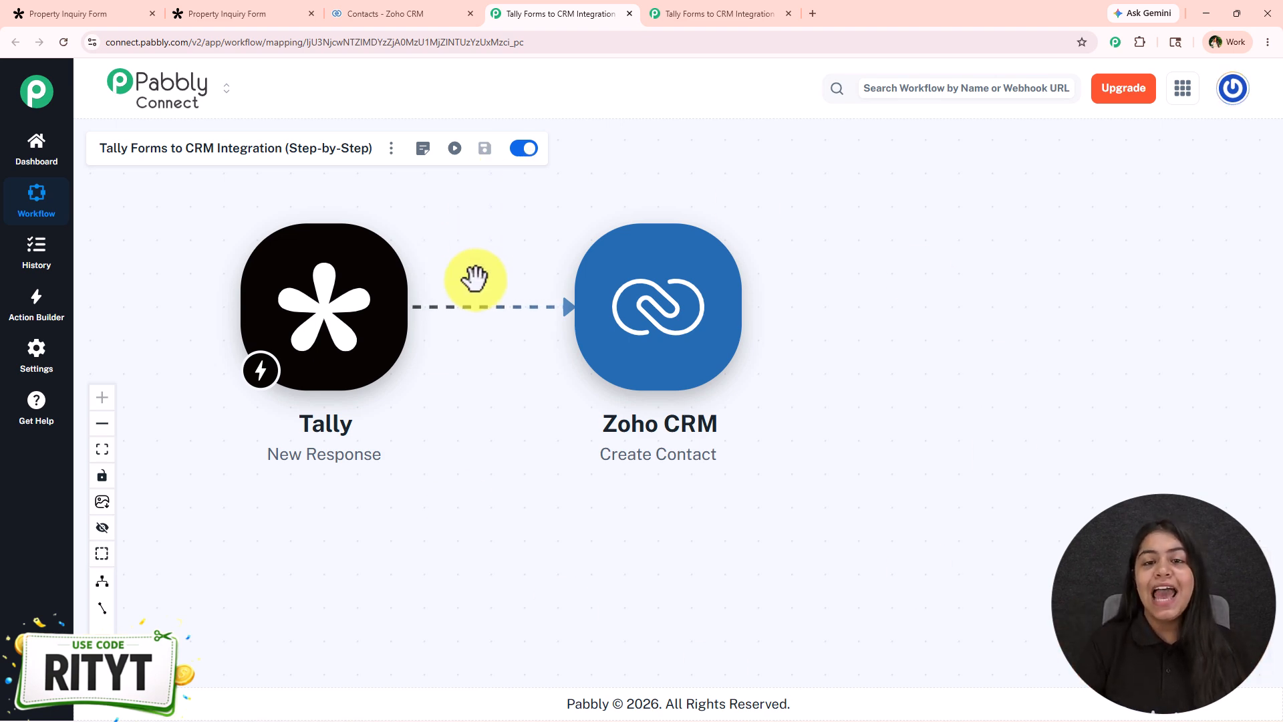
pyautogui.click(676, 10)
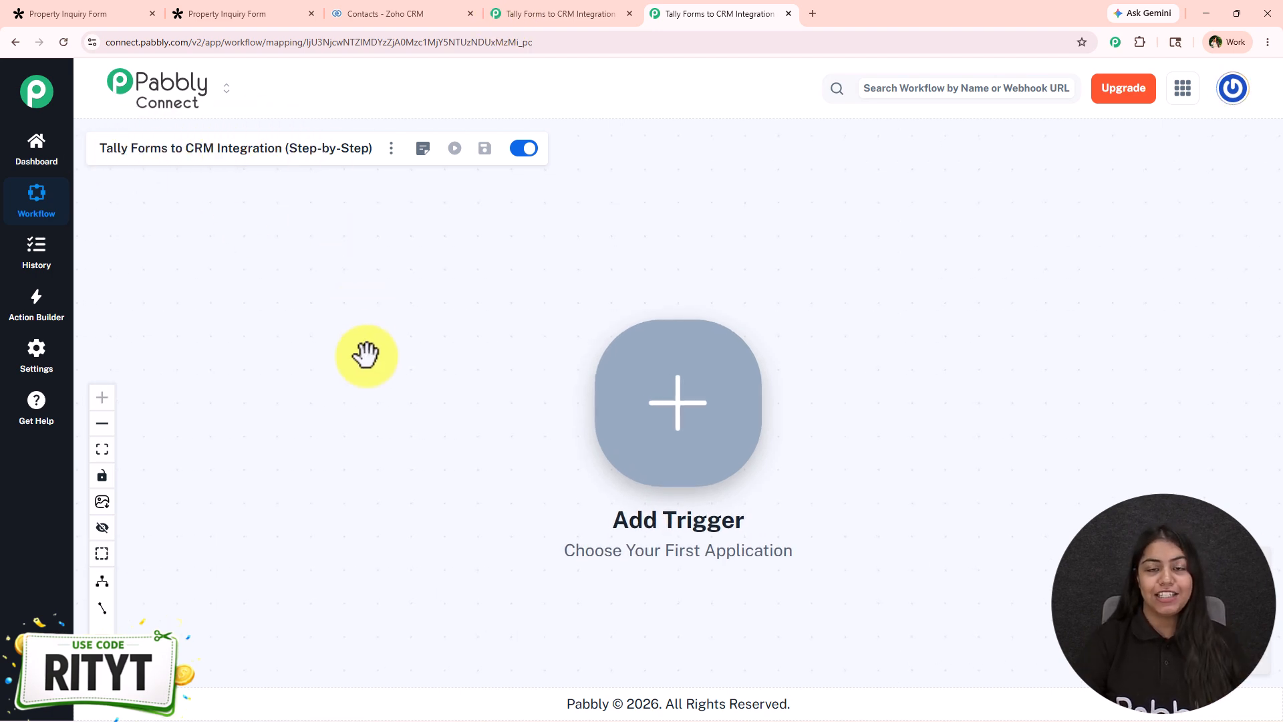
# - Open the Pabbly Connect website, pabbly.com/connect, in a new browser tab
pyautogui.click(811, 12)
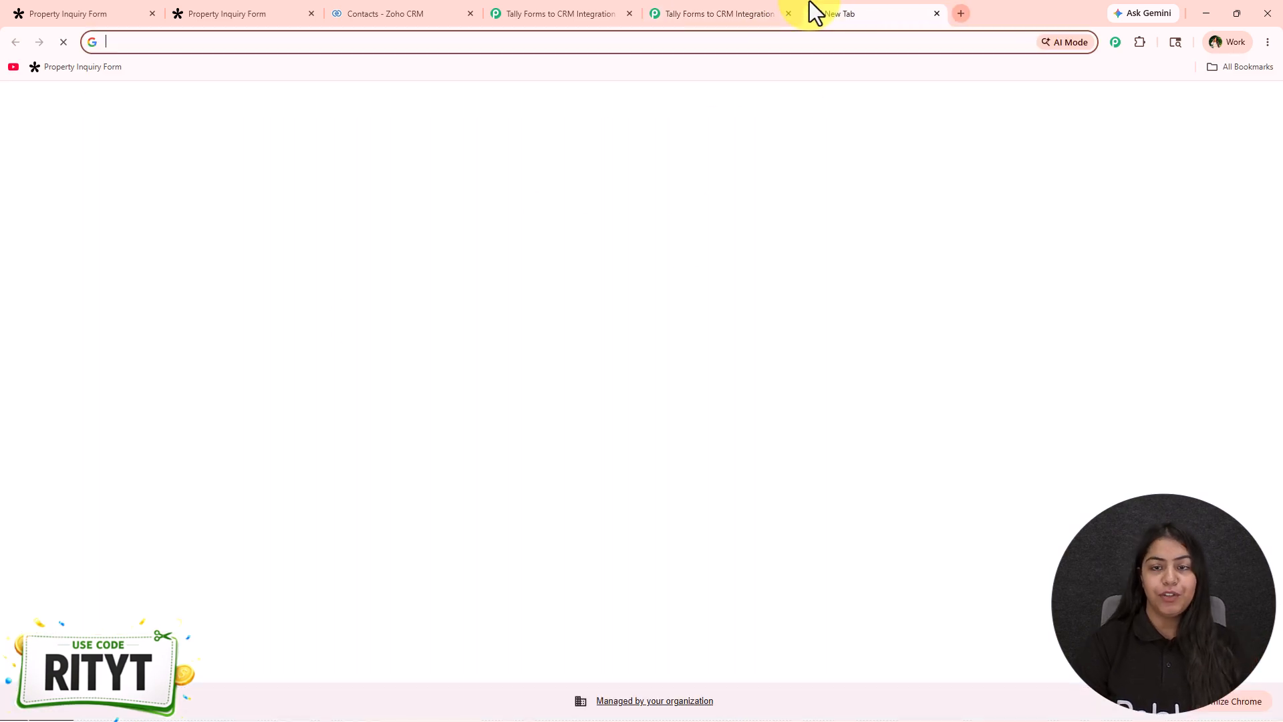
pyautogui.click(745, 15)
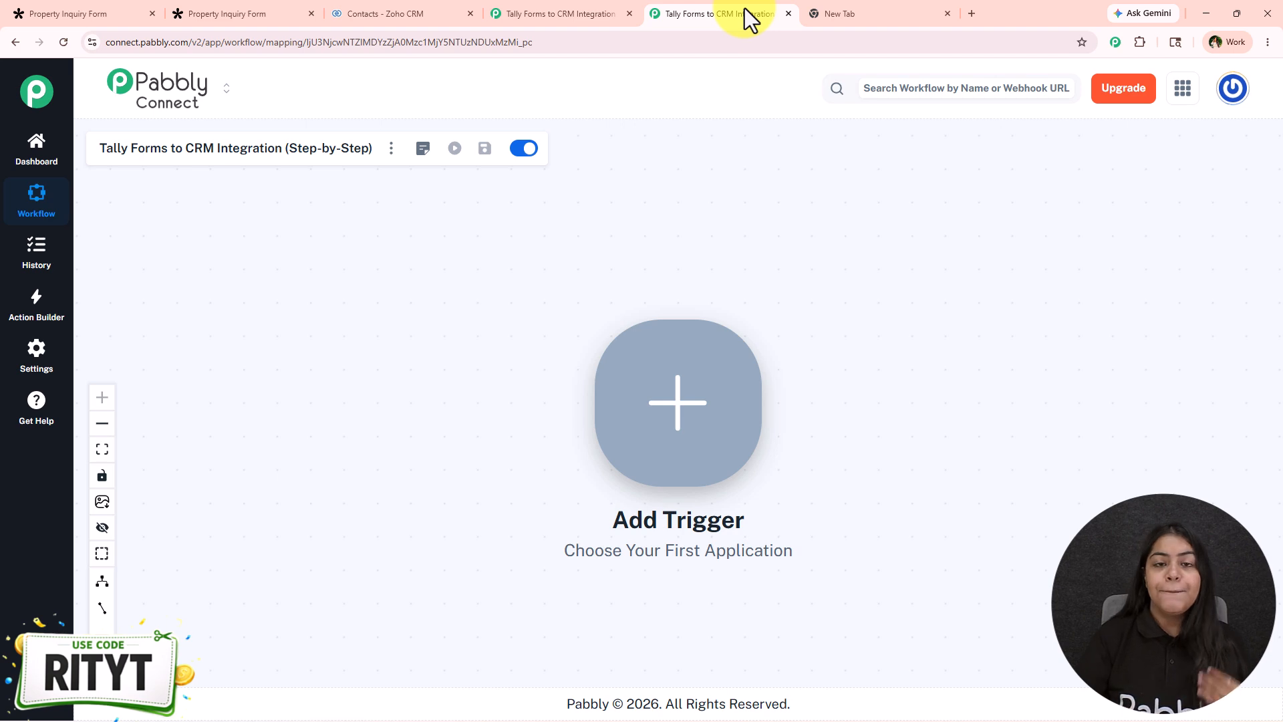
pyautogui.click(908, 7)
pyautogui.write('pab')
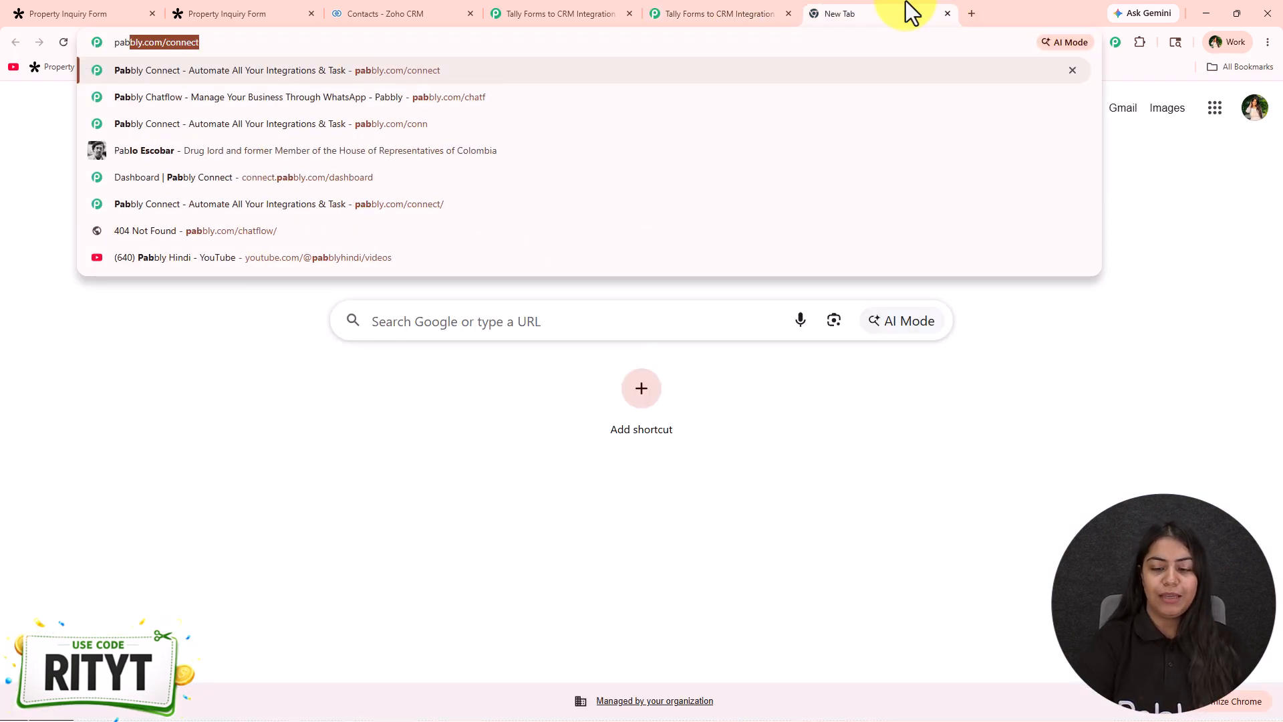
pyautogui.press('Return')
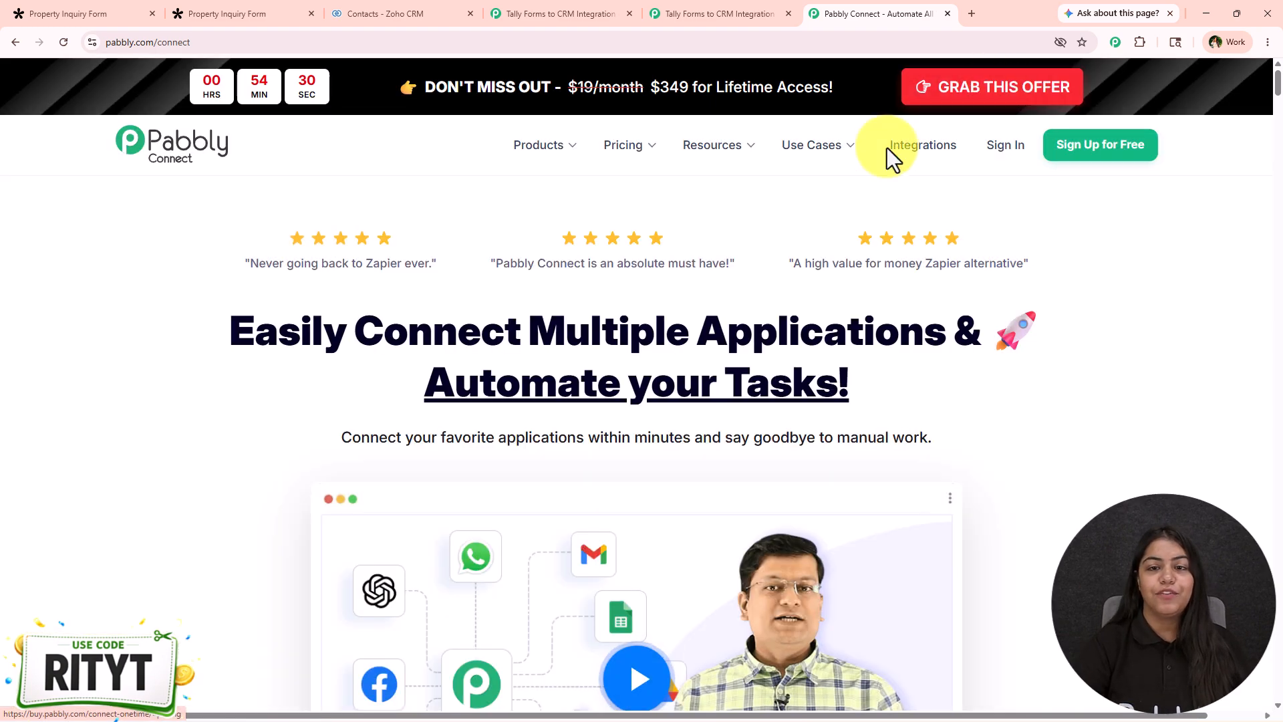
# - Review the lifetime access pricing plans from the website's offer banner, and close both website pages
pyautogui.click(944, 102)
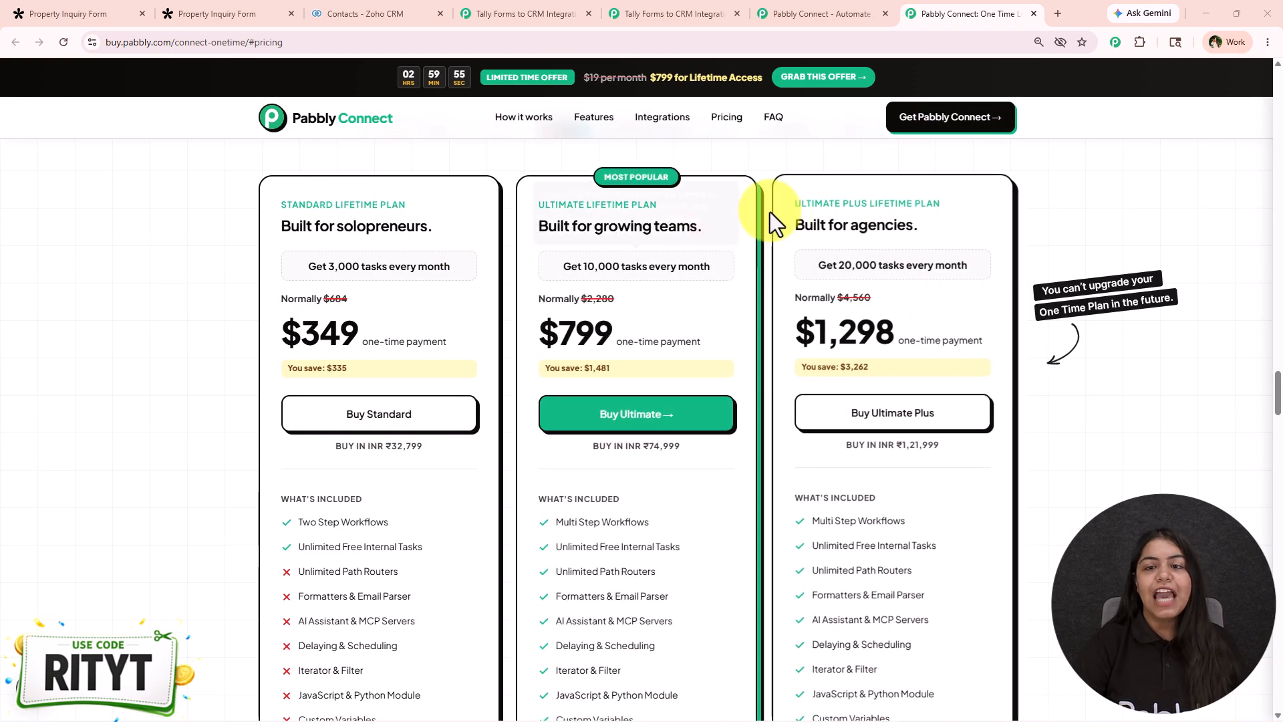
pyautogui.scroll(-4, 700, 447)
pyautogui.scroll(4, 67, 554)
pyautogui.moveTo(986, 47)
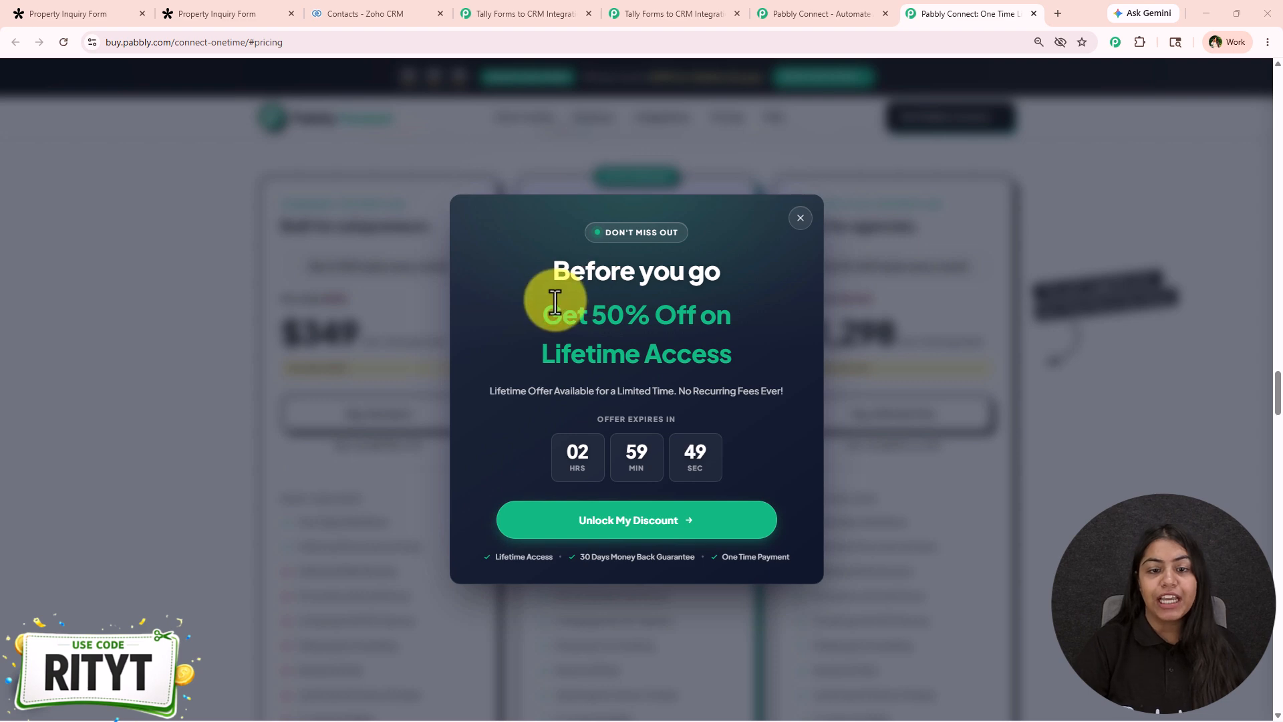
pyautogui.moveTo(562, 310); pyautogui.dragTo(799, 360)
pyautogui.click(791, 352)
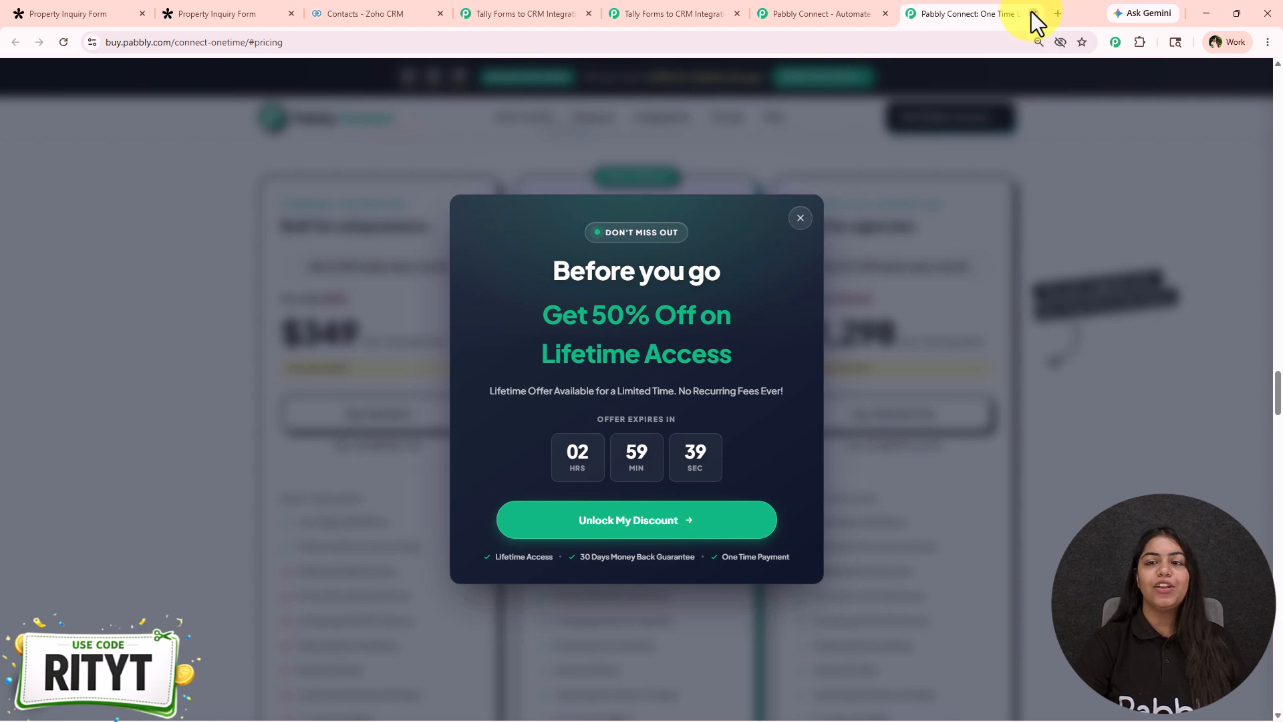
pyautogui.click(1033, 13)
pyautogui.click(946, 15)
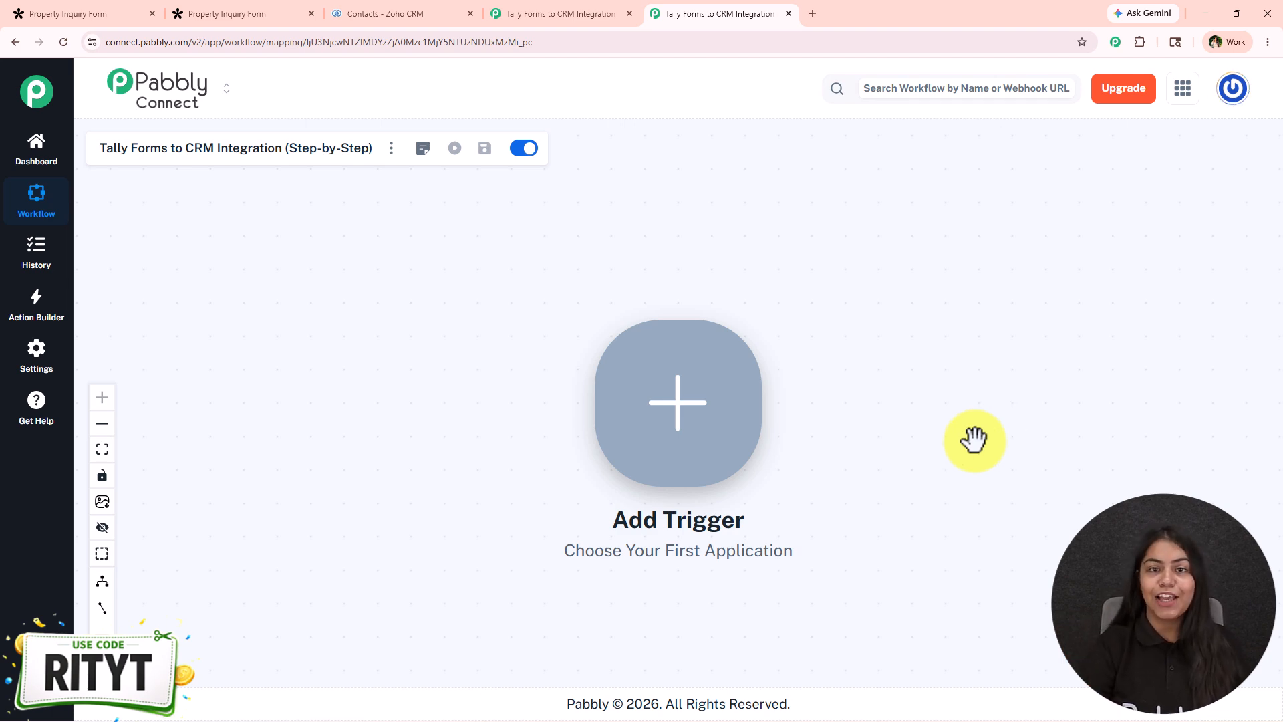
# - Add Tally as the trigger app of the empty workflow, with New Response as the app event
pyautogui.moveTo(904, 443); pyautogui.dragTo(719, 419)
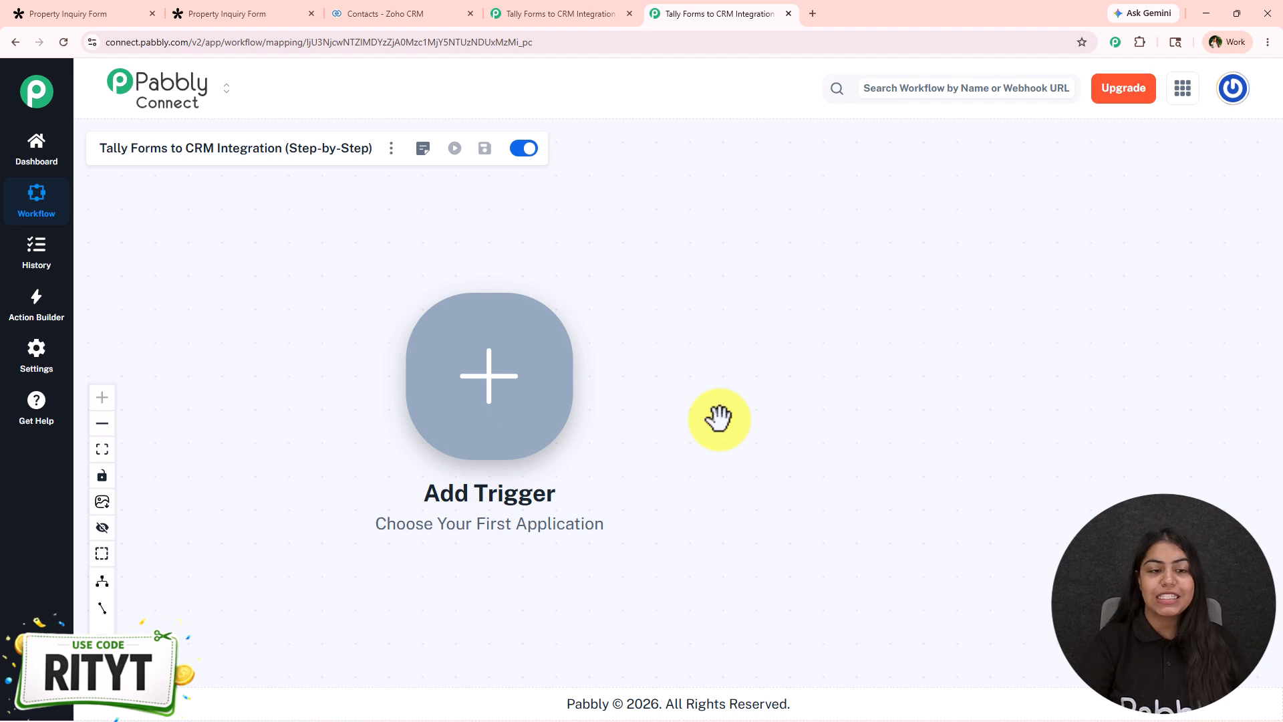
pyautogui.moveTo(719, 420); pyautogui.dragTo(503, 346)
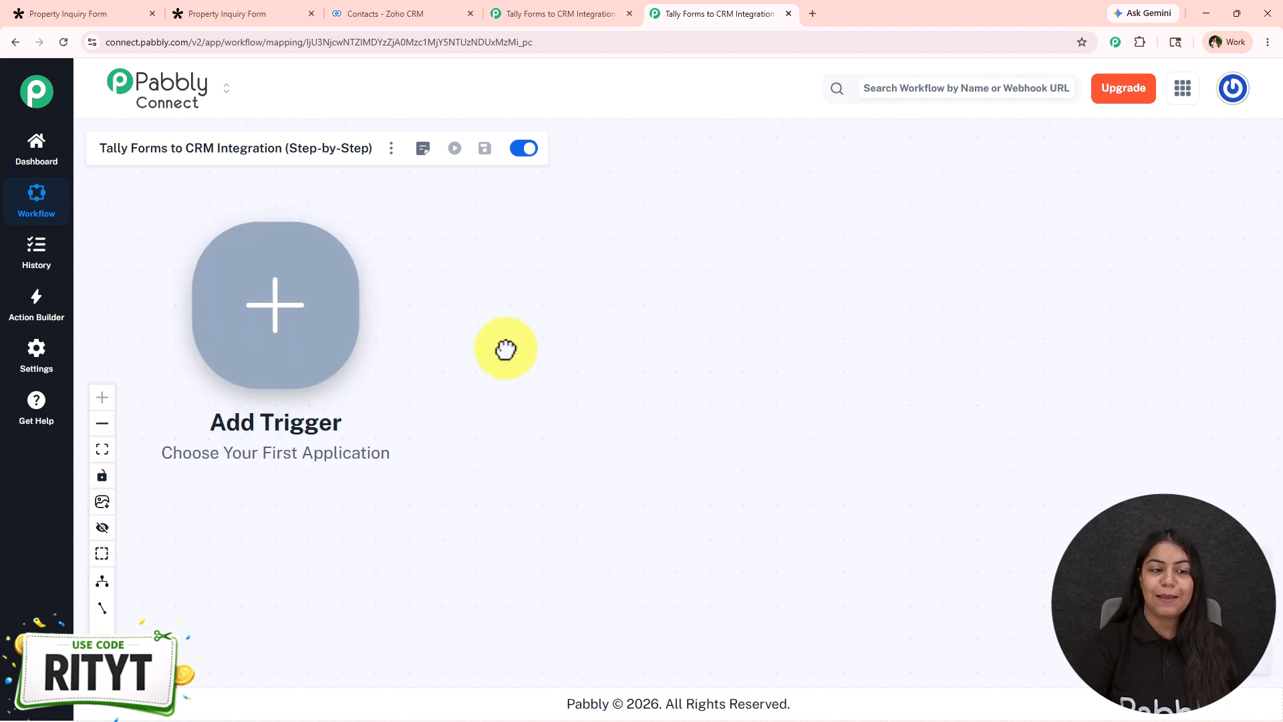
pyautogui.click(306, 311)
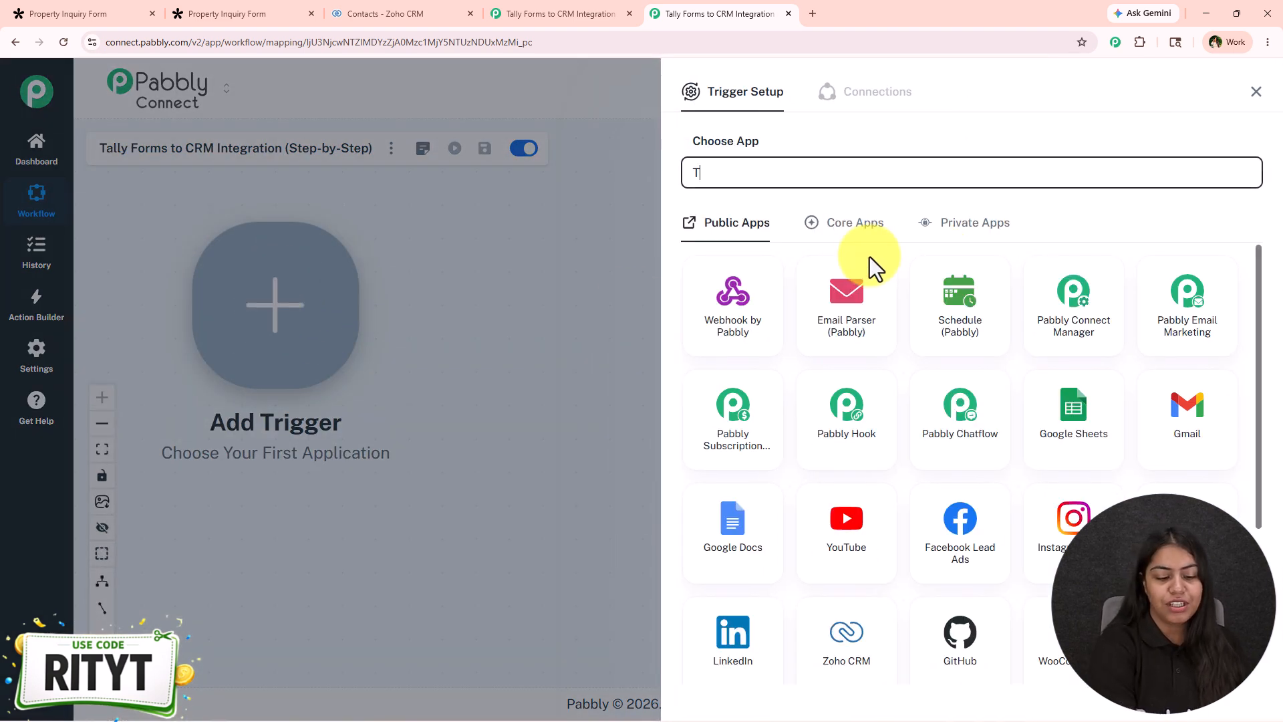
pyautogui.write('Tally')
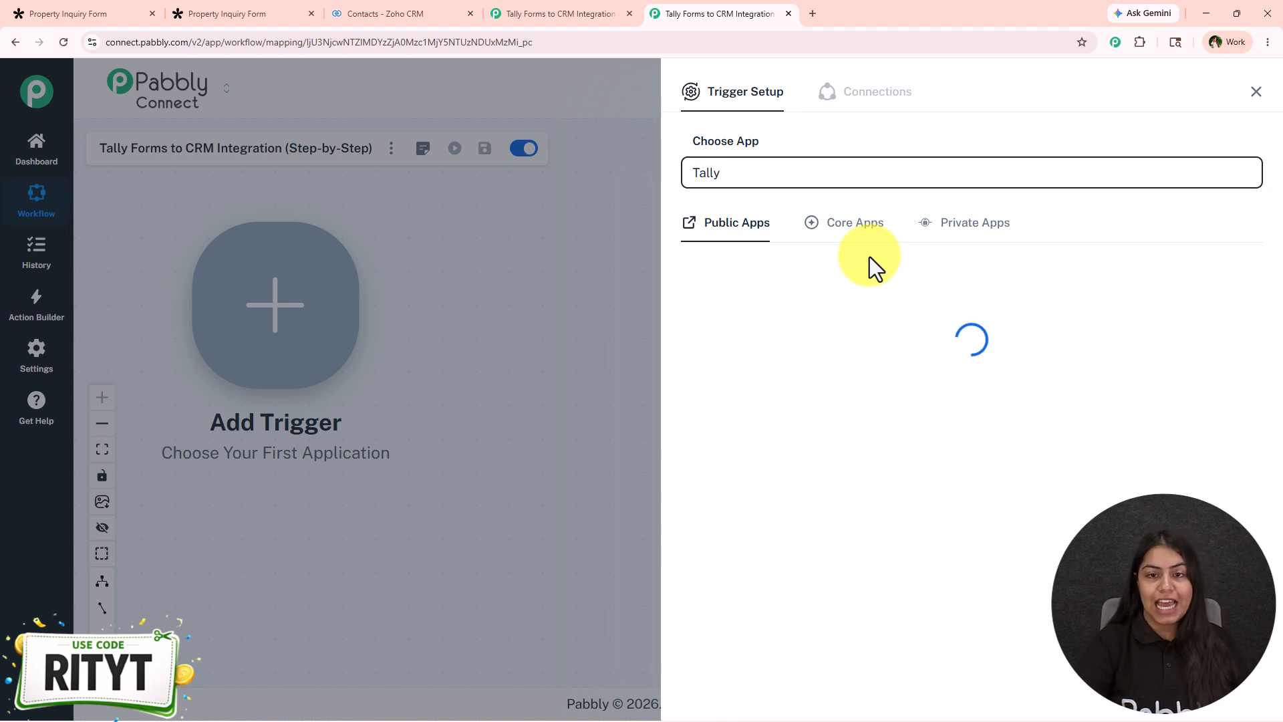
pyautogui.click(736, 288)
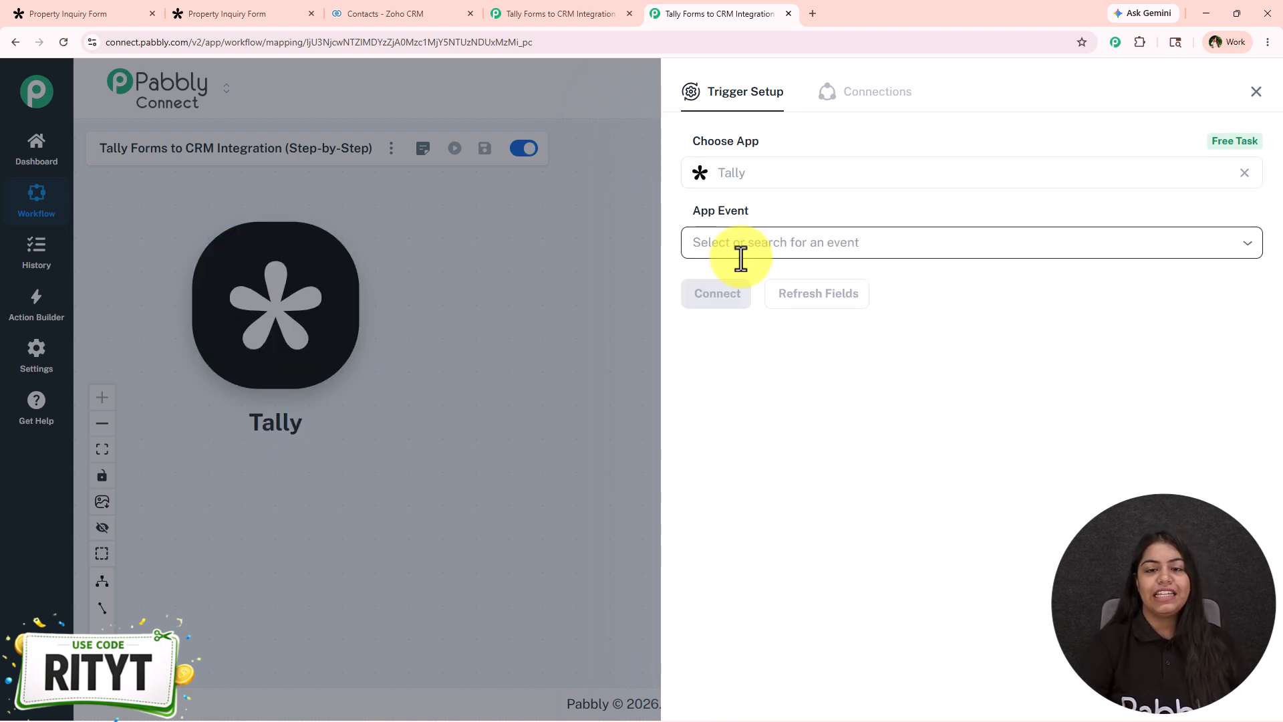
pyautogui.click(741, 256)
pyautogui.click(733, 300)
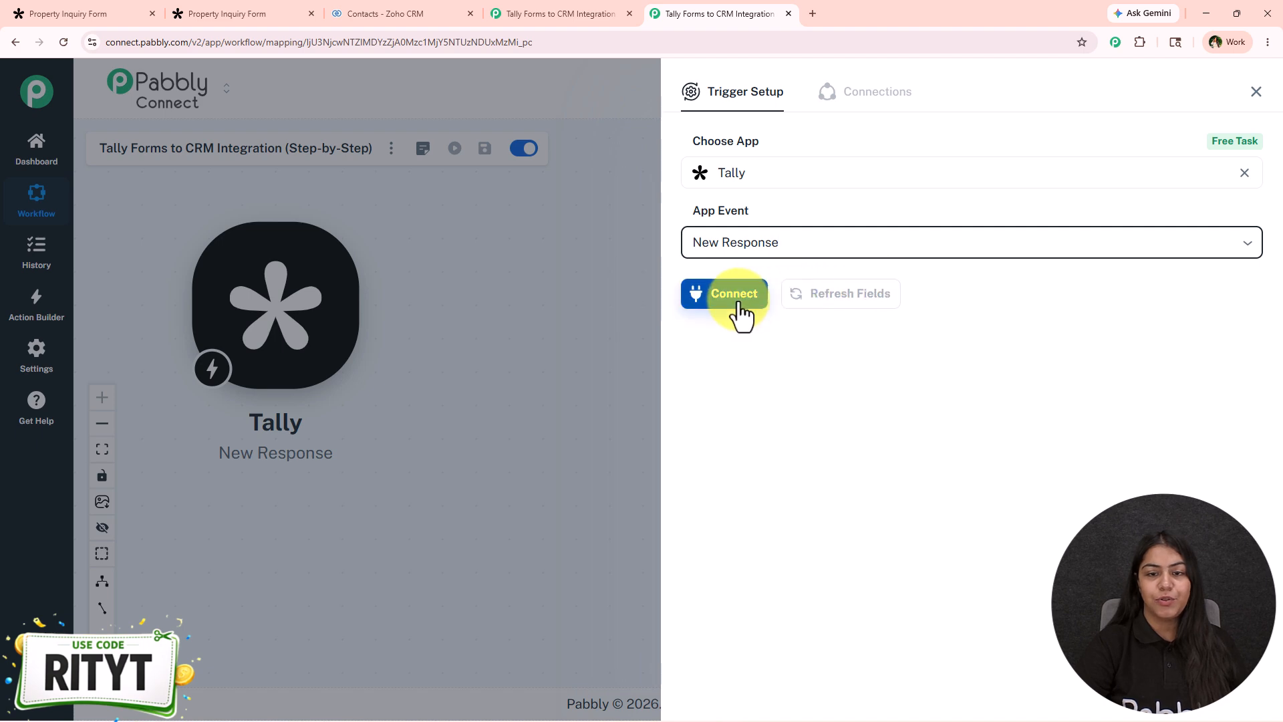
# - Connect the Tally trigger and copy its webhook URL
pyautogui.click(735, 297)
pyautogui.scroll(-1, 777, 497)
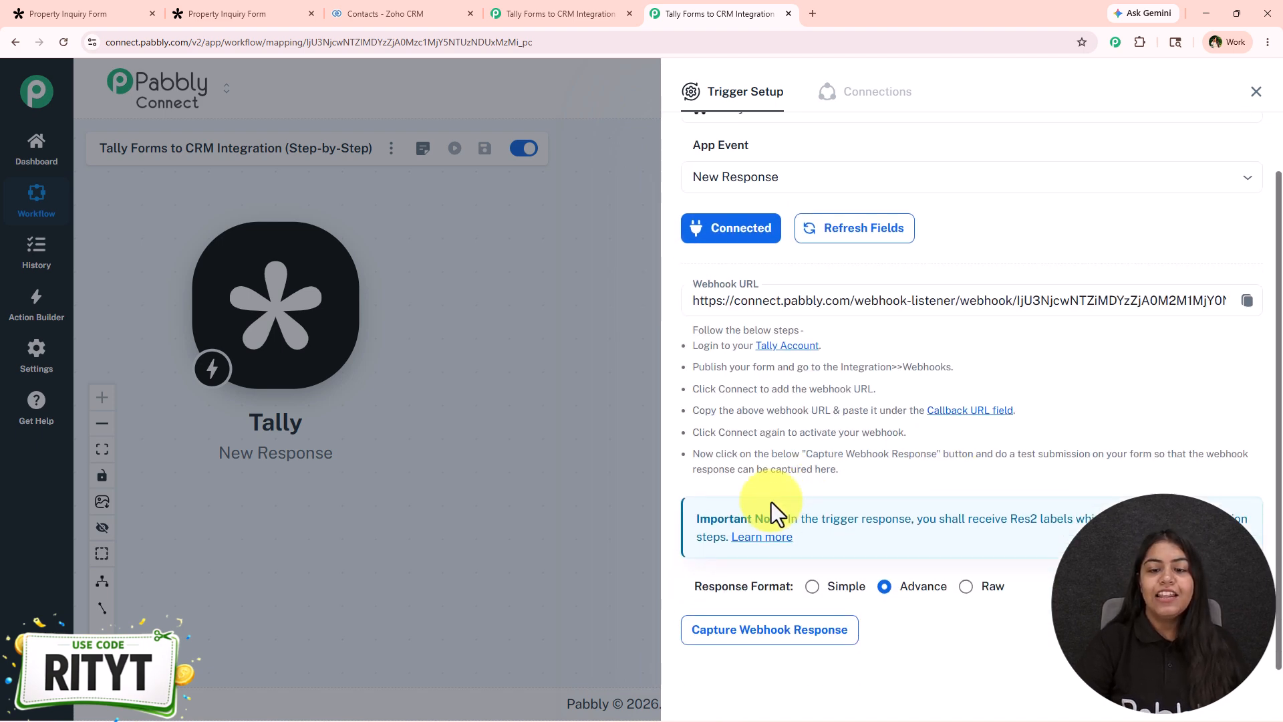
pyautogui.click(1246, 301)
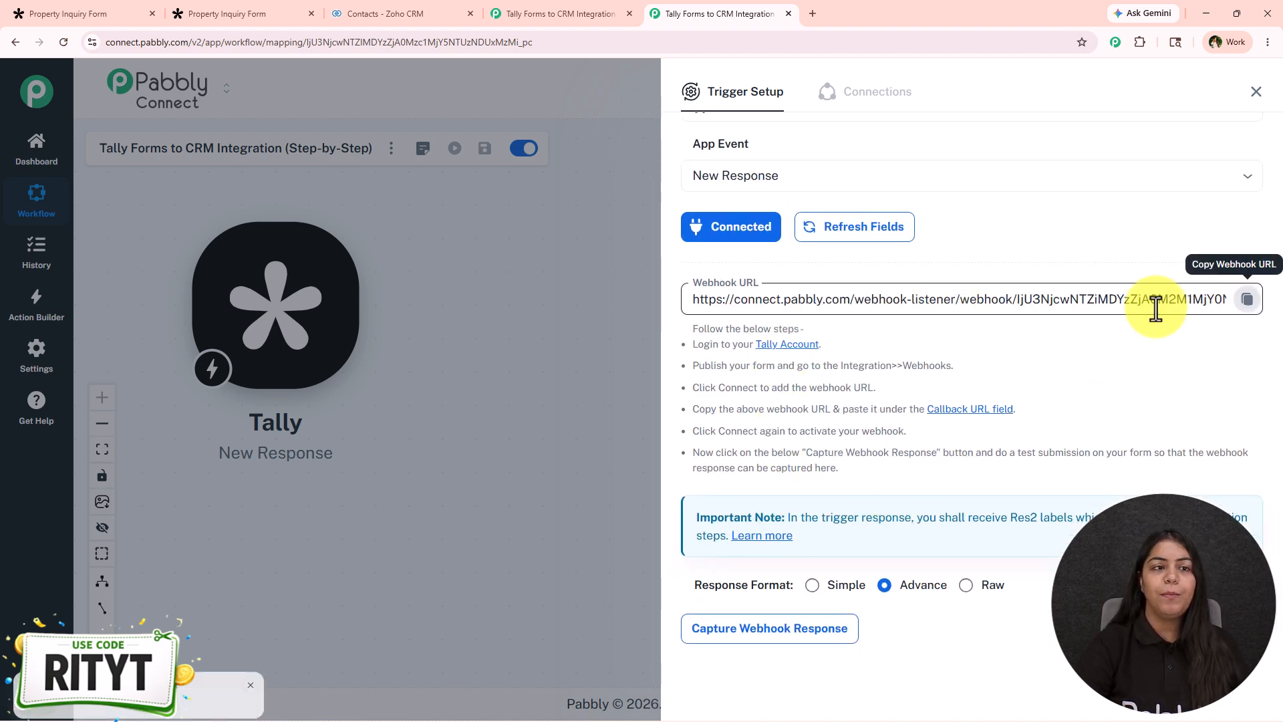
# - Switch to Tally and open the Property Inquiry Form from My workspace
pyautogui.click(126, 12)
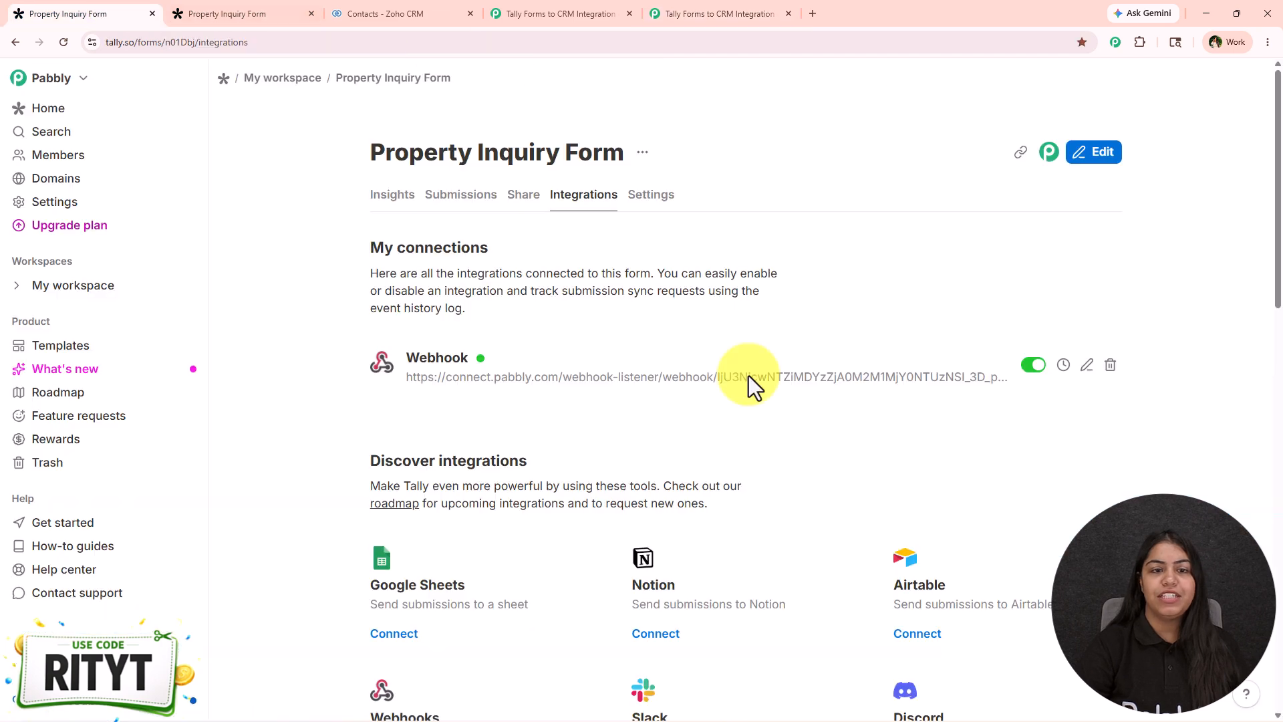
pyautogui.click(365, 198)
pyautogui.click(283, 78)
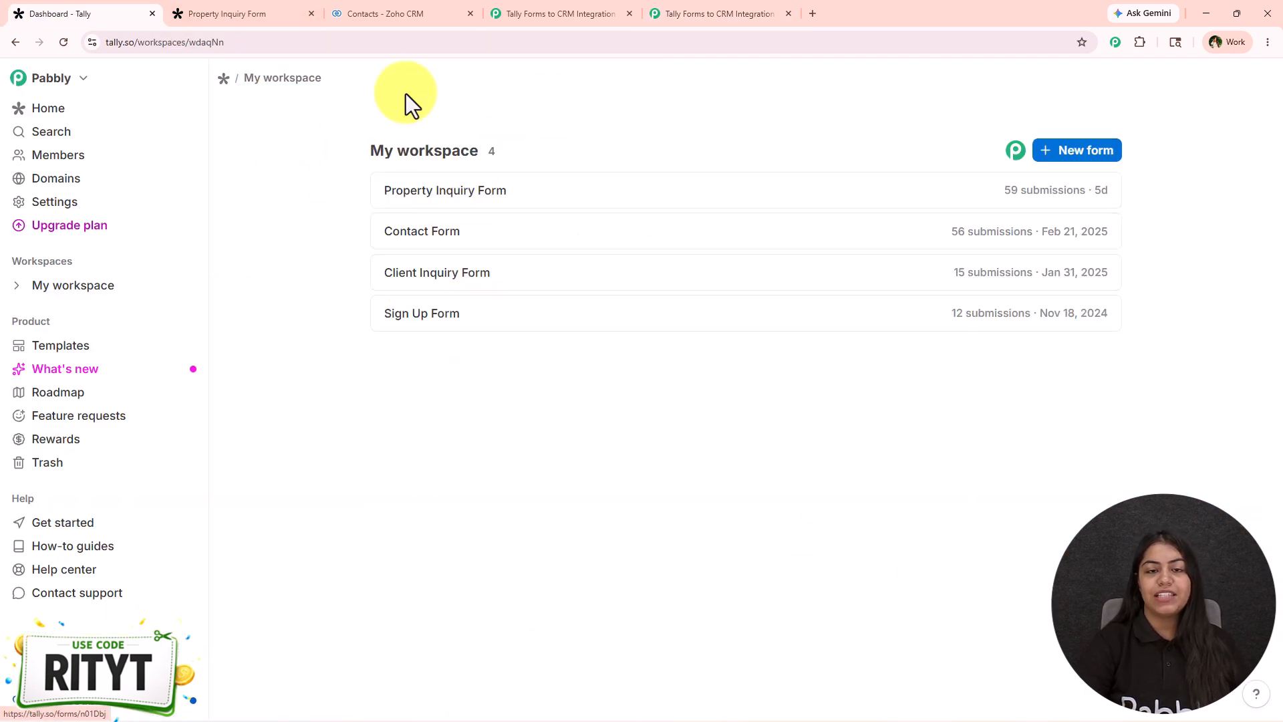
pyautogui.click(1014, 194)
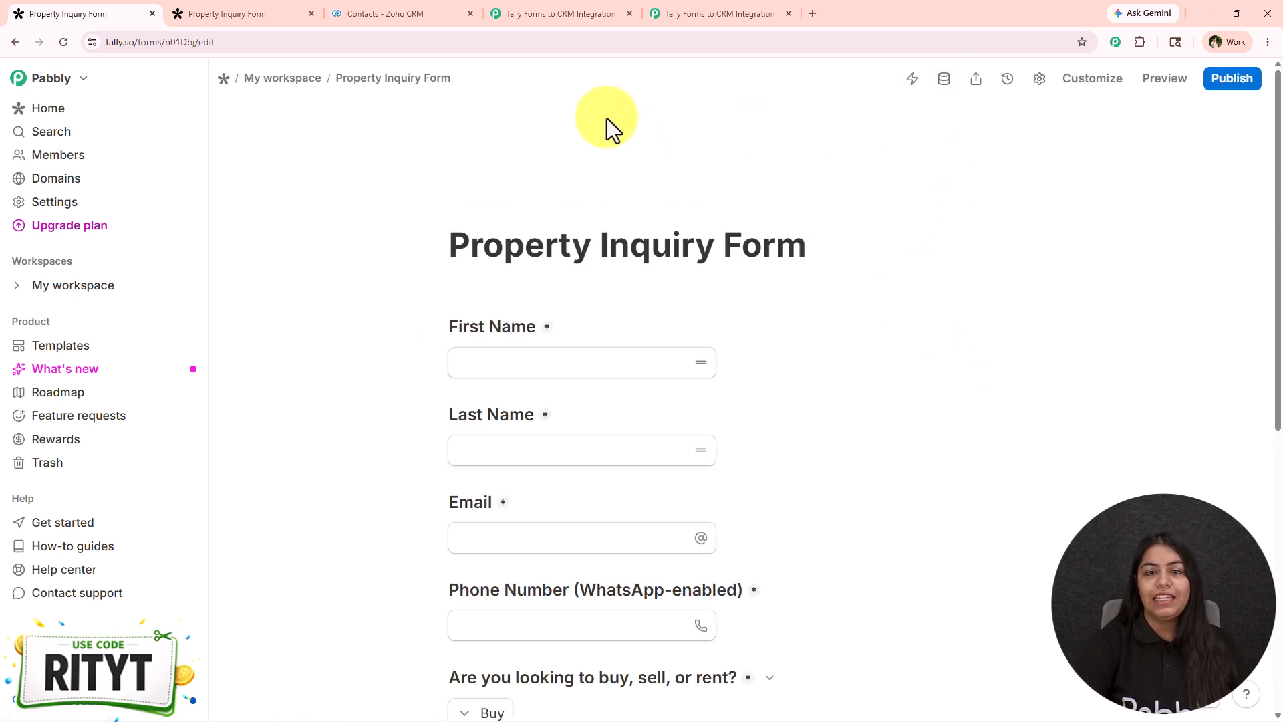
# - Open the Property Inquiry Form's integrations and delete the existing webhook connection
pyautogui.click(910, 86)
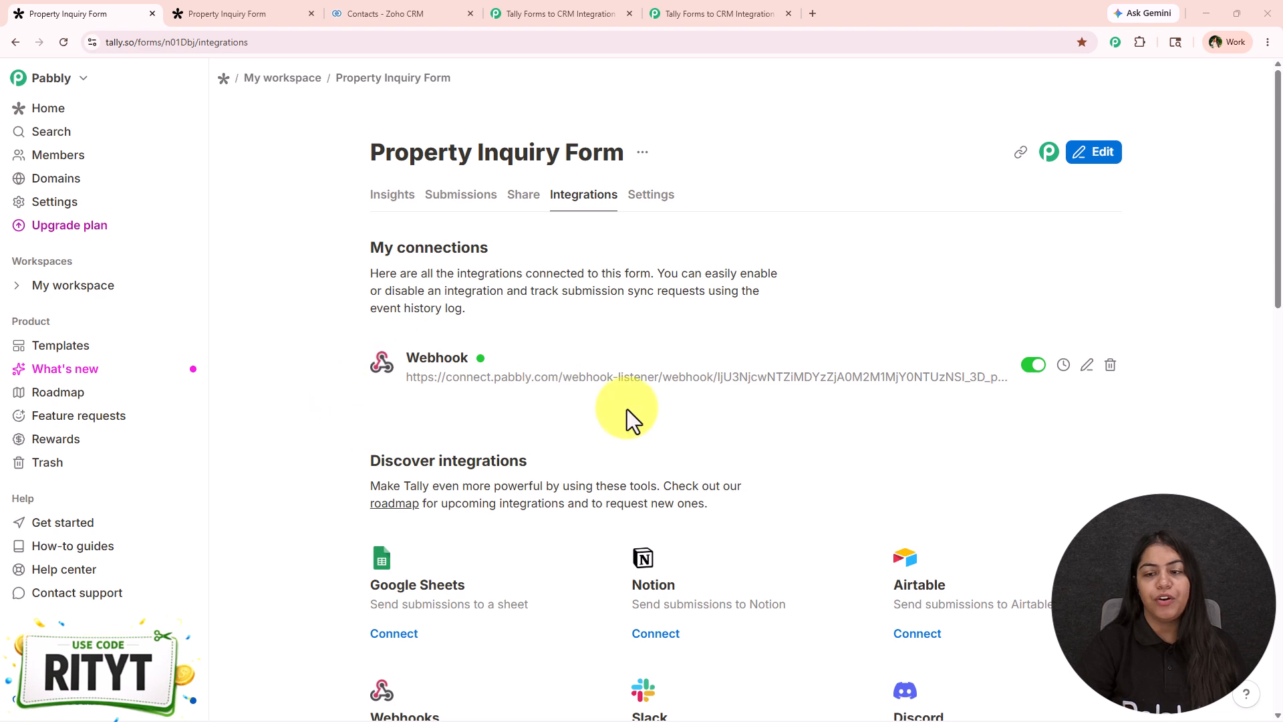
pyautogui.click(1110, 365)
pyautogui.click(759, 433)
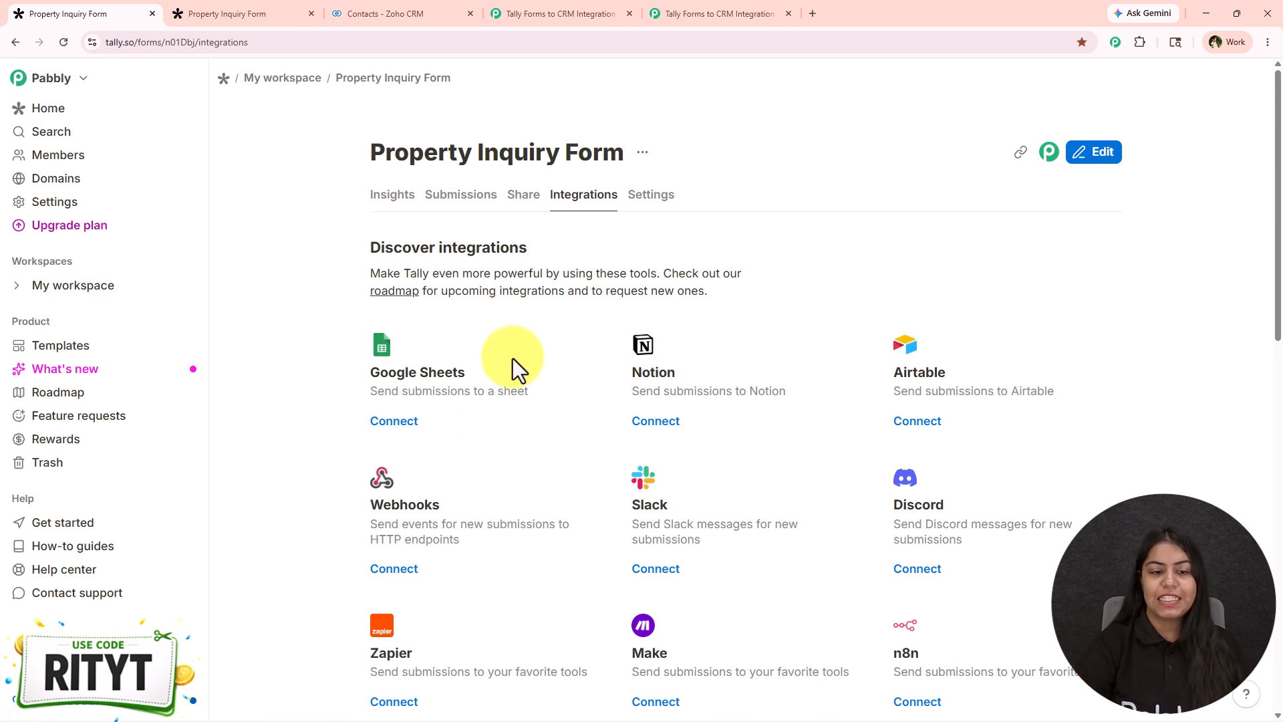
# - Connect a new webhook to the form, using the copied Pabbly Connect webhook URL as the endpoint
pyautogui.scroll(-5, 537, 308)
pyautogui.click(401, 305)
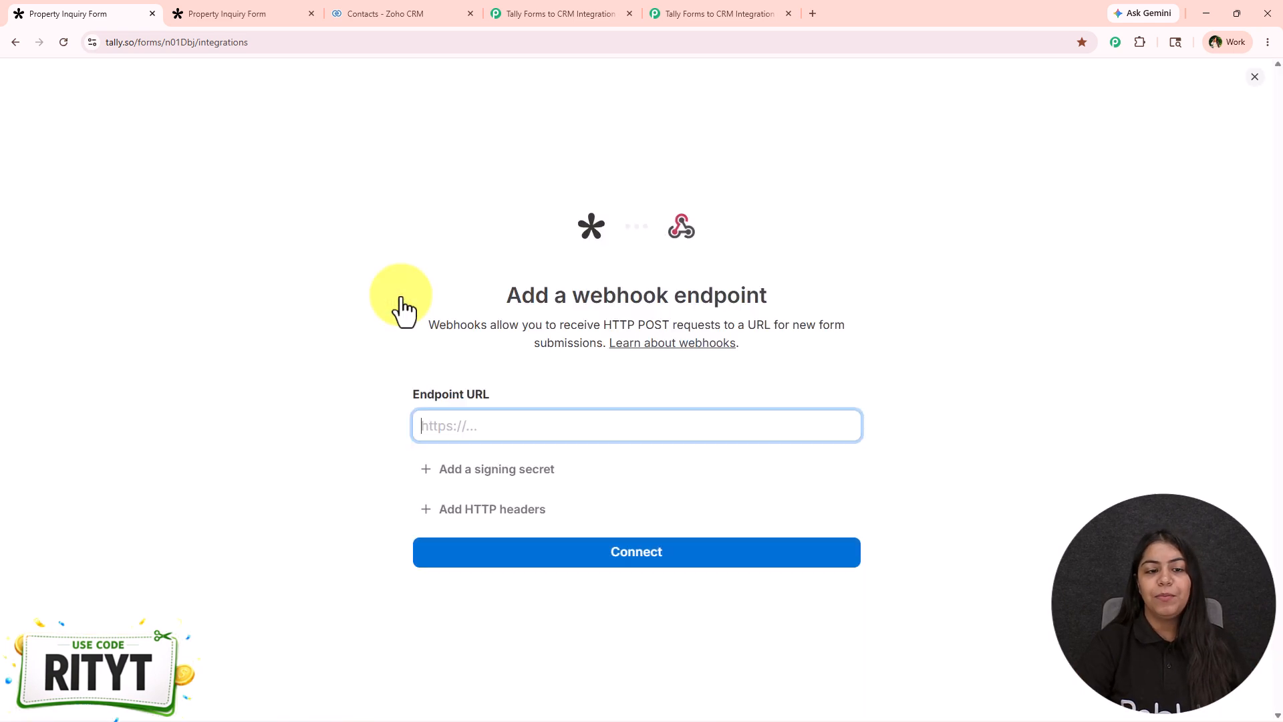
pyautogui.click(539, 431)
pyautogui.click(402, 398)
pyautogui.click(523, 431)
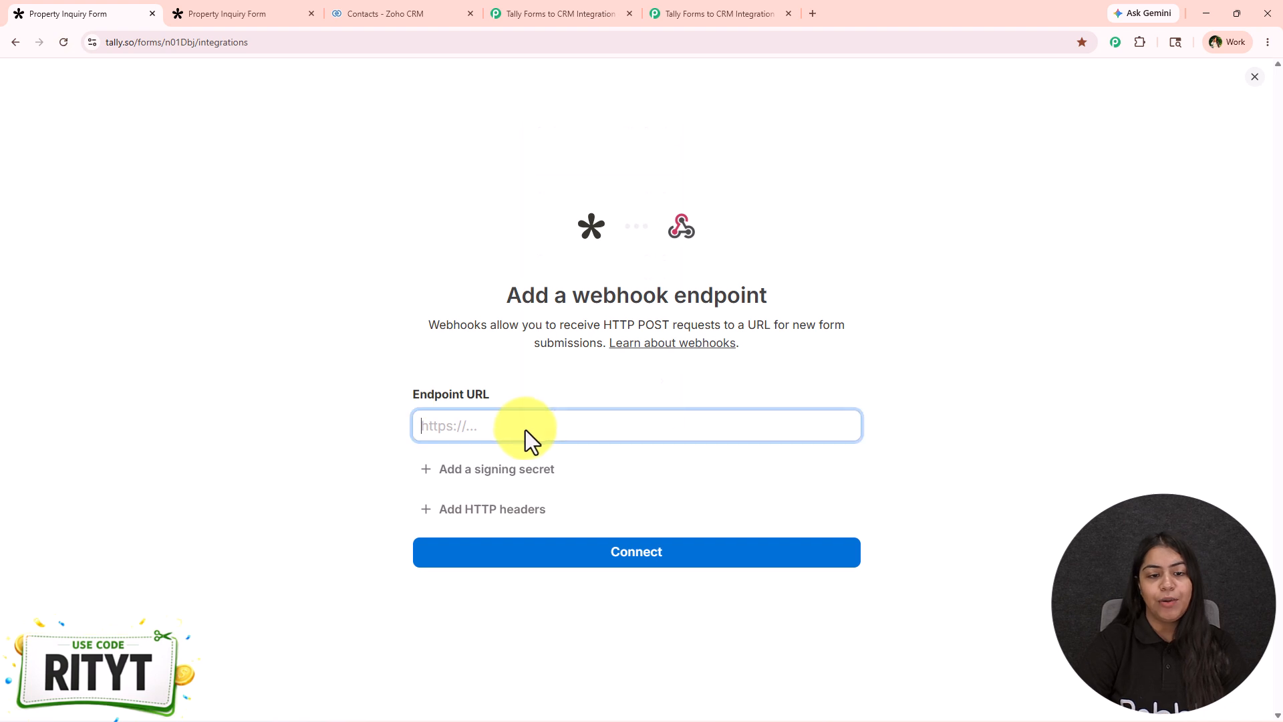
pyautogui.rightClick(523, 431)
pyautogui.click(628, 291)
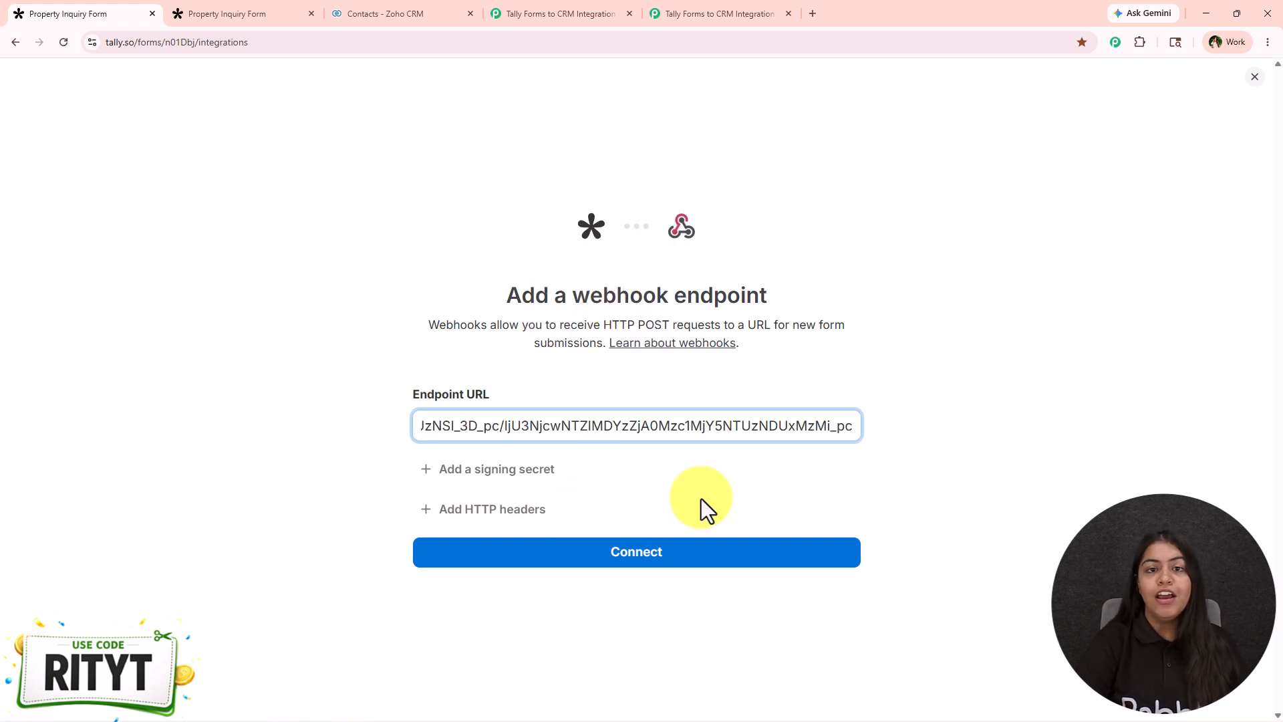
pyautogui.click(640, 562)
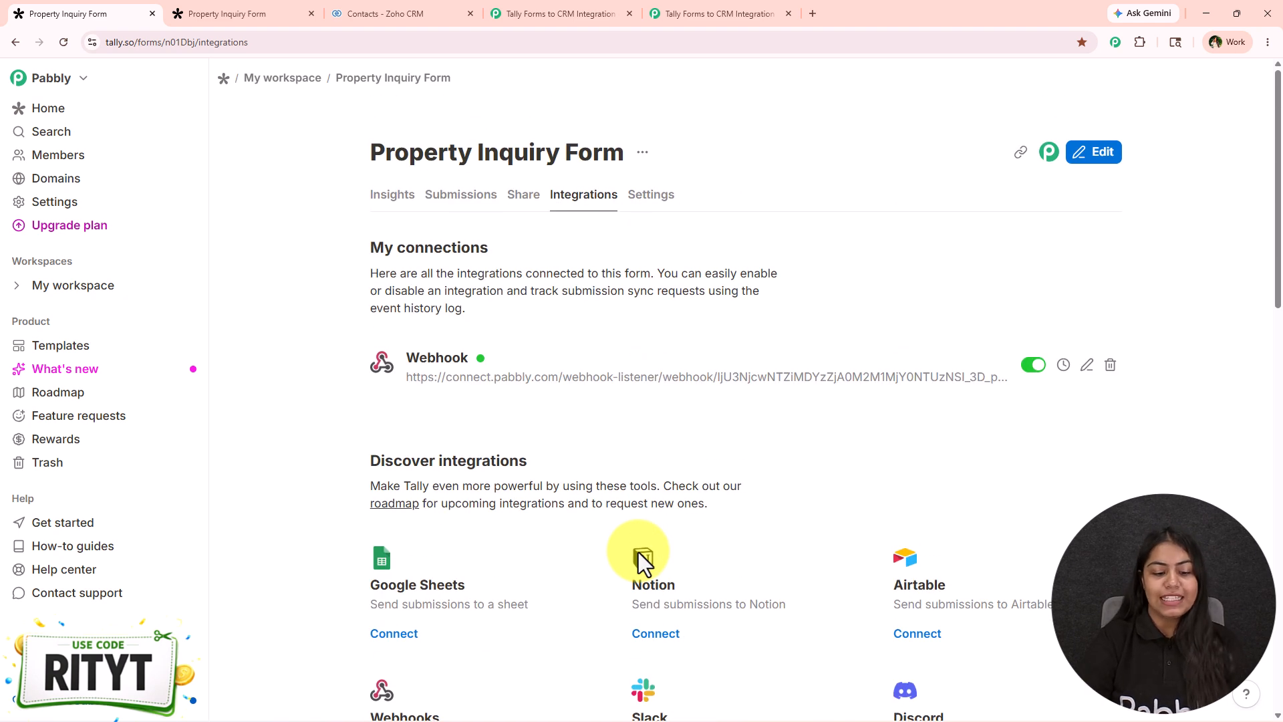
# - Search the integrations page for the copied webhook URL to verify the new connection
pyautogui.hotkey('ctrl', 'f')
pyautogui.hotkey('ctrl', 'v')
pyautogui.click(1080, 71)
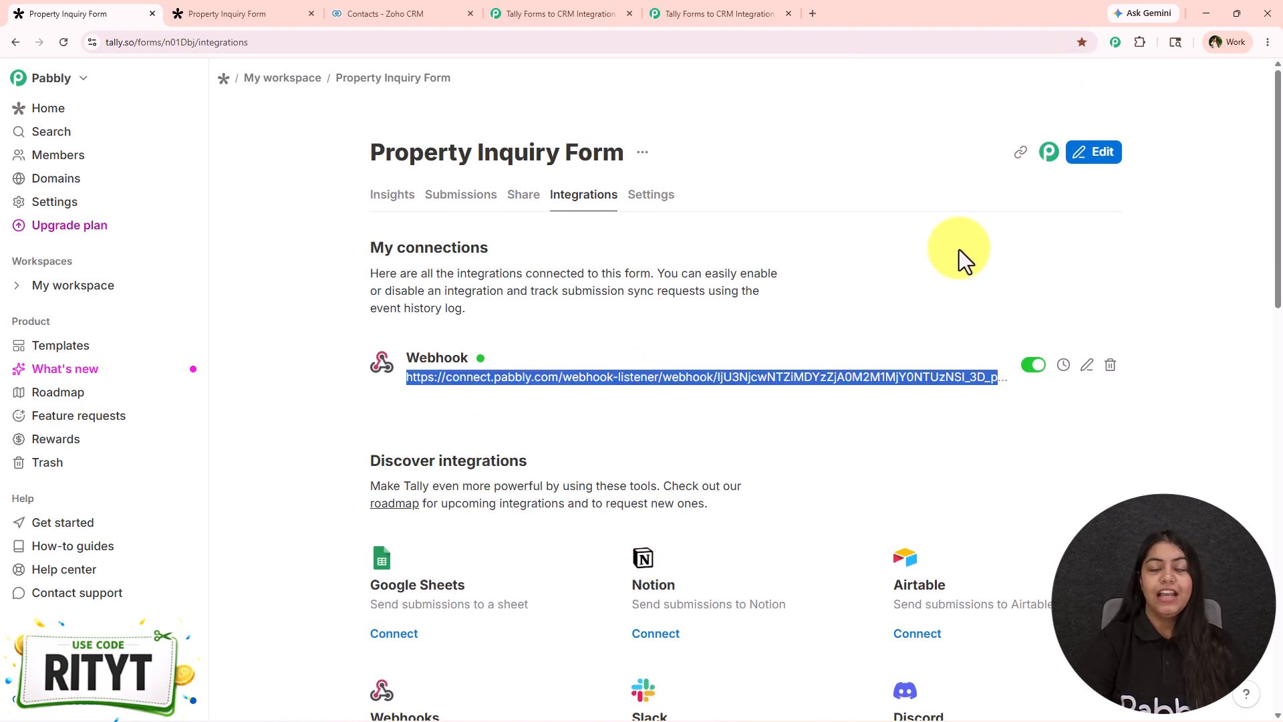
# - Check the trigger's webhook capture in Pabbly Connect, and submit a completed test response through the Tally Property Inquiry Form
pyautogui.click(697, 5)
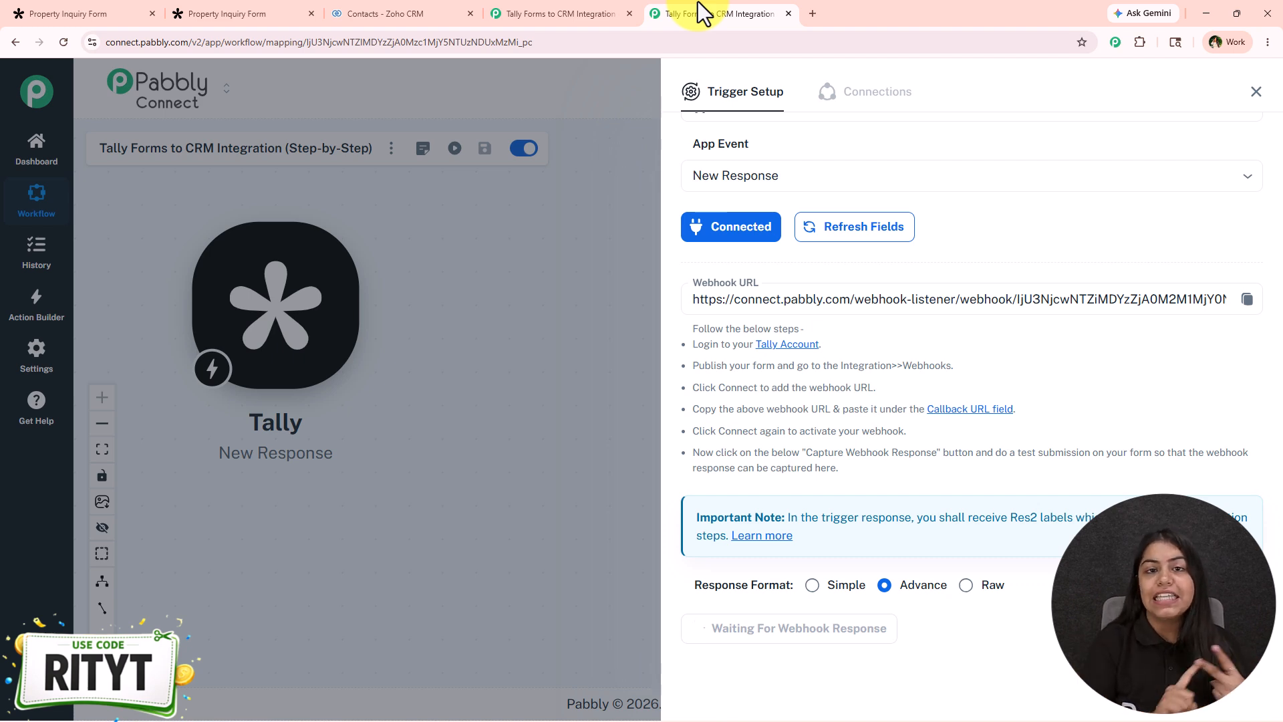
pyautogui.click(175, 12)
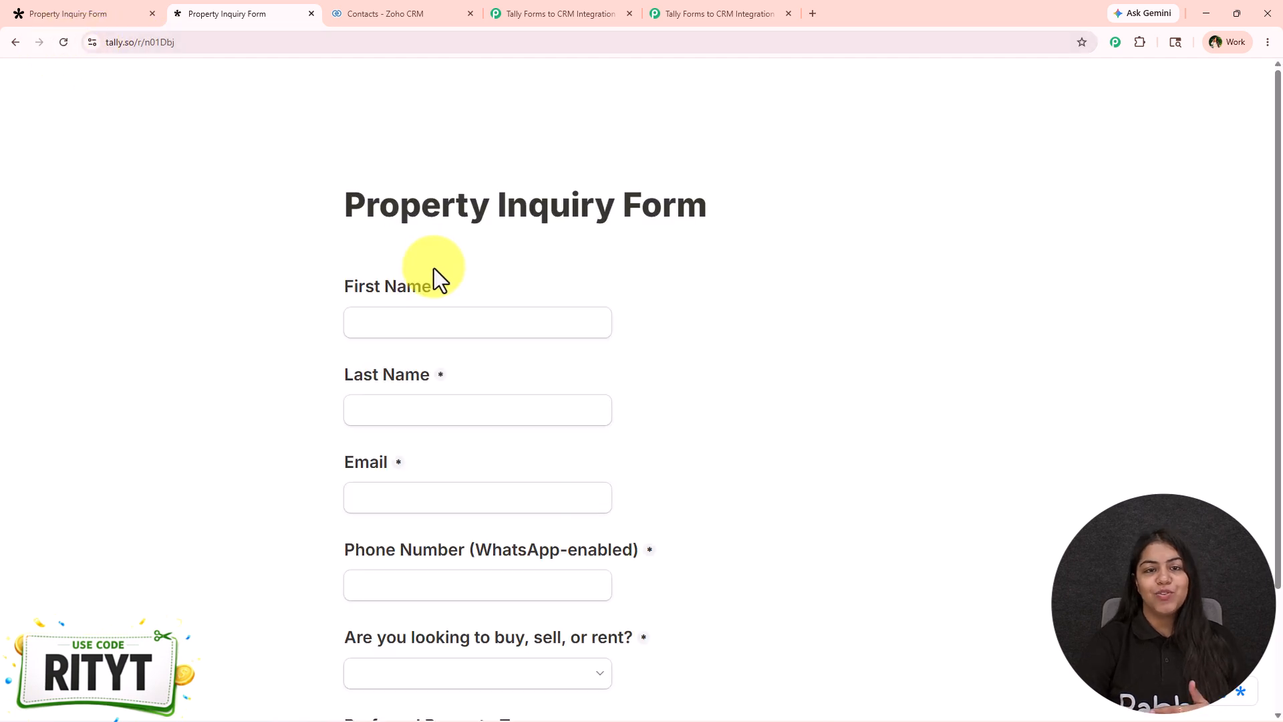
pyautogui.click(415, 319)
pyautogui.click(756, 472)
pyautogui.scroll(-3, 739, 491)
pyautogui.click(467, 522)
pyautogui.click(446, 554)
pyautogui.click(435, 608)
pyautogui.click(420, 573)
pyautogui.click(406, 662)
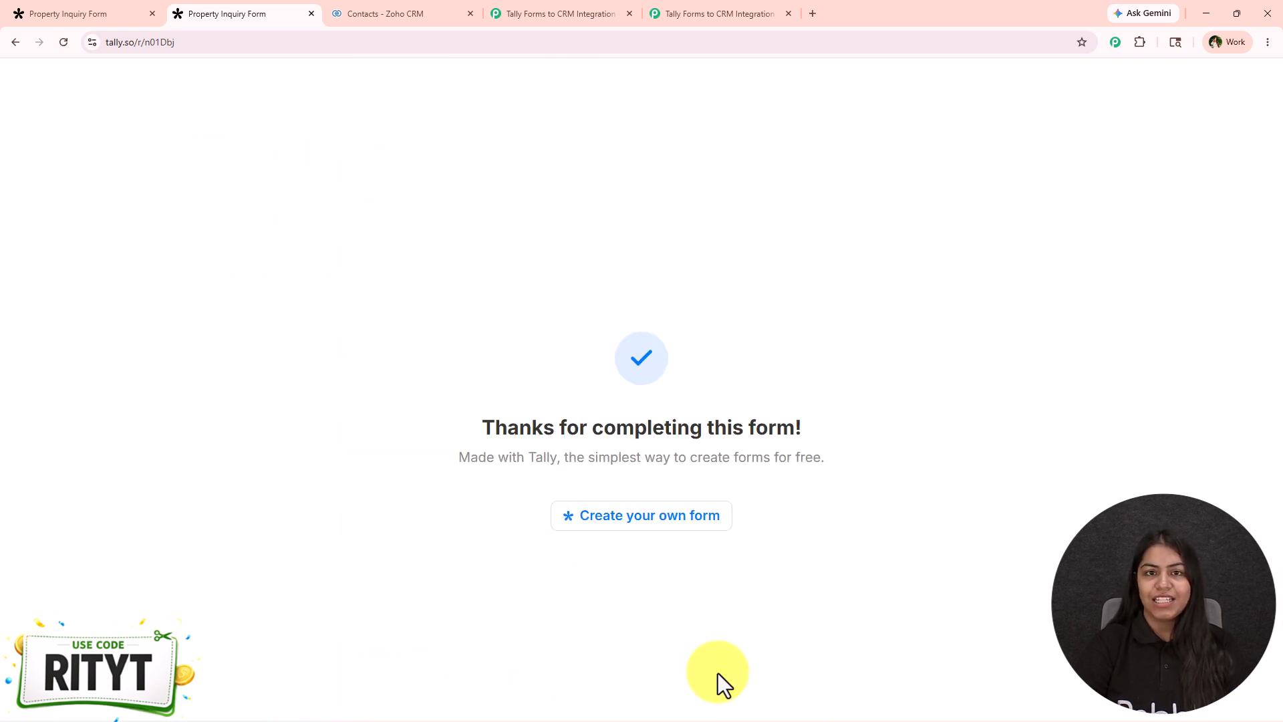
# - Review the test response captured by the Tally trigger in Pabbly Connect, and check the existing contacts in Zoho CRM
pyautogui.click(679, 15)
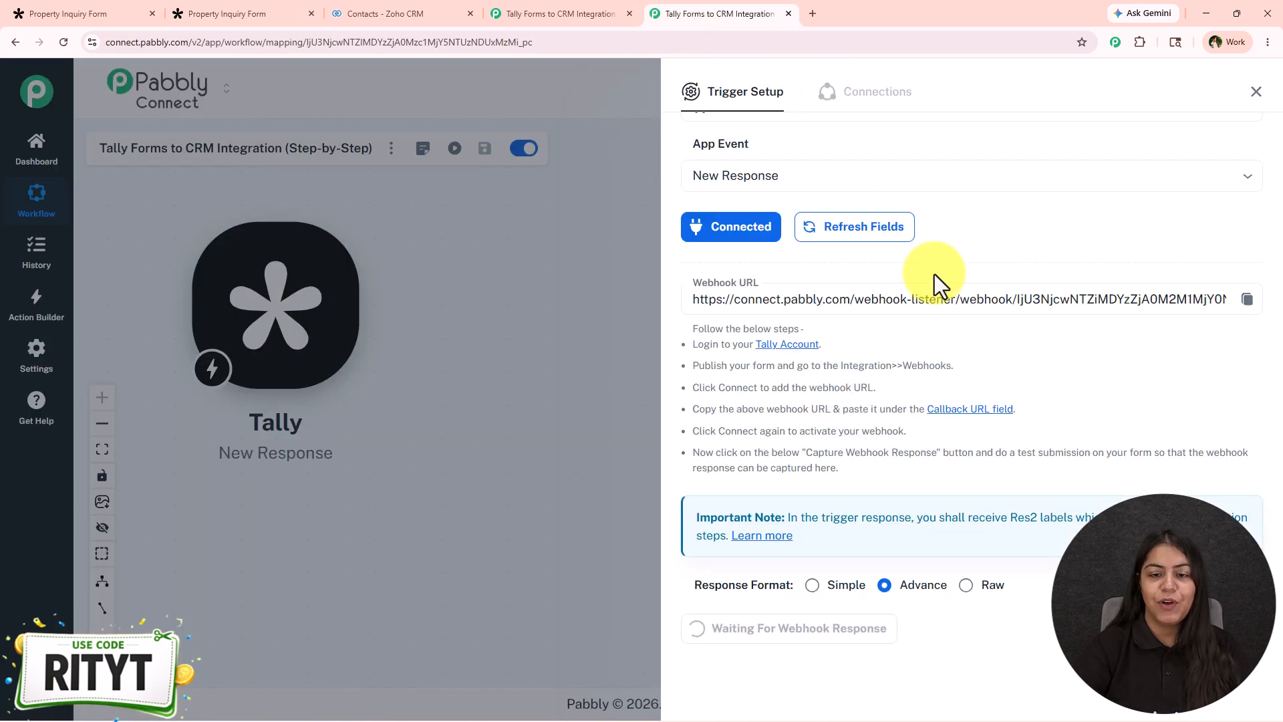
pyautogui.scroll(-5, 910, 412)
pyautogui.scroll(-3, 935, 434)
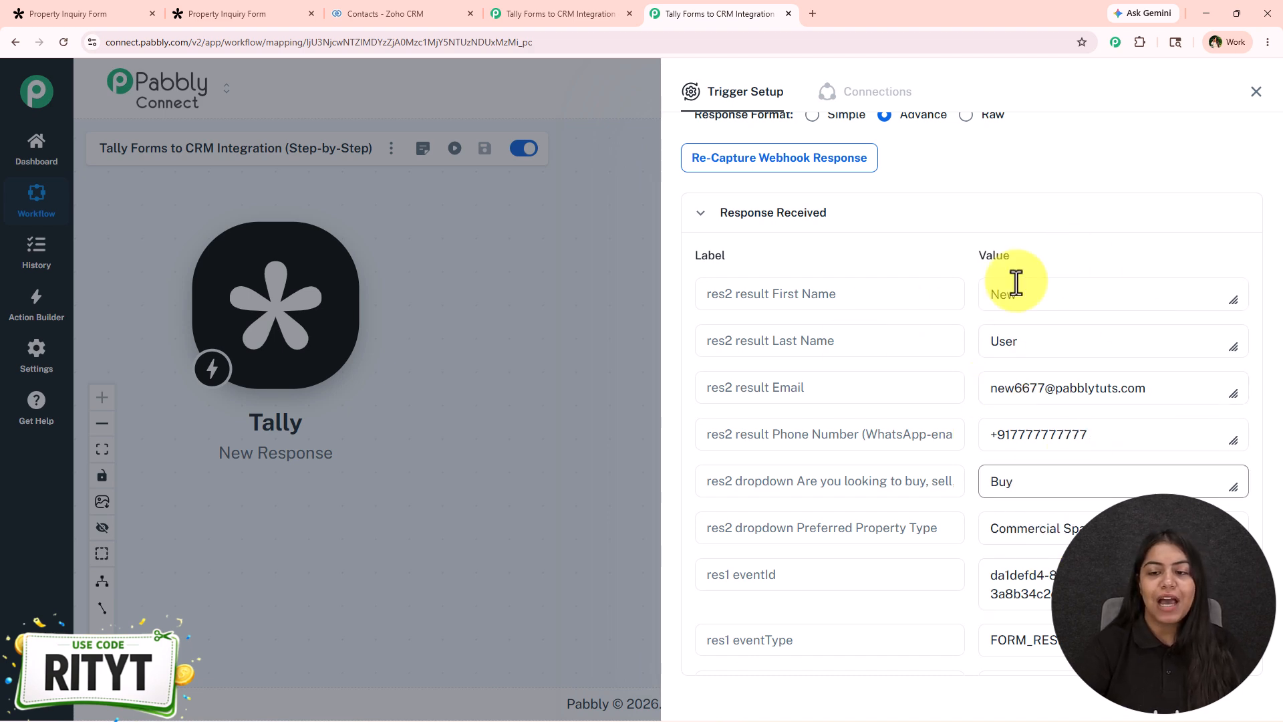
pyautogui.click(1248, 93)
pyautogui.click(396, 12)
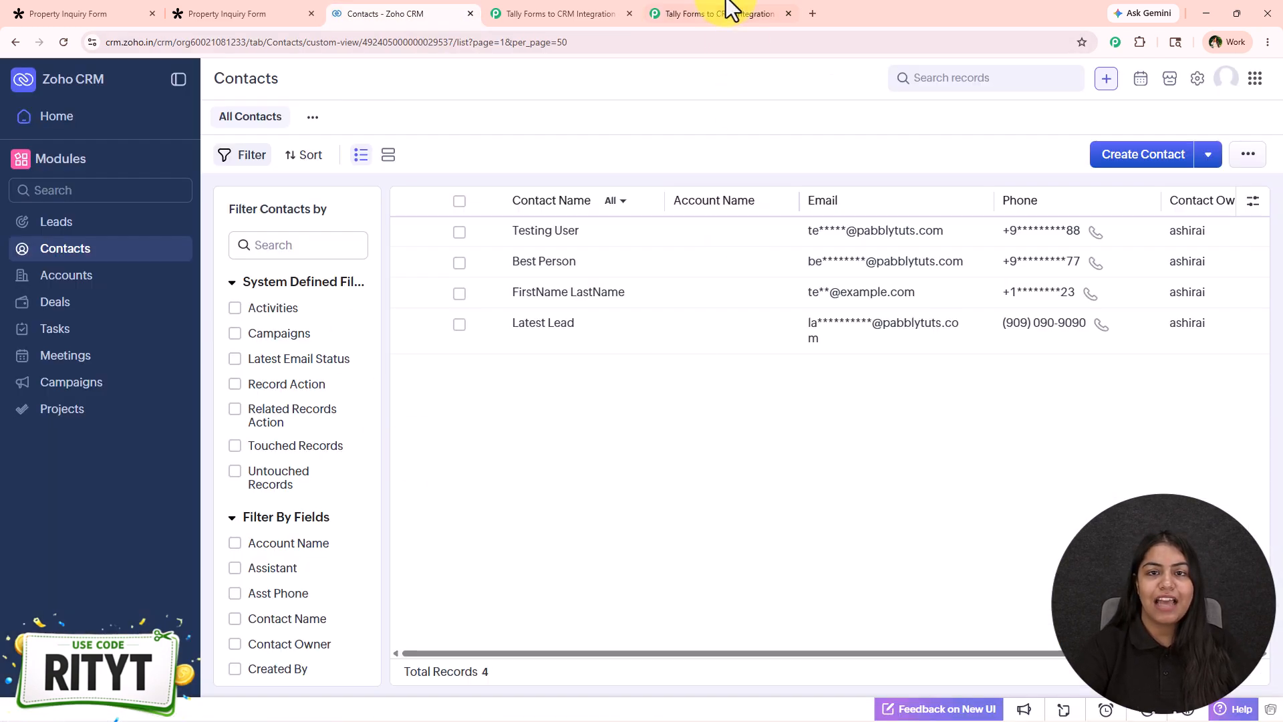
# - Add a Zoho CRM action after the Tally trigger in the Pabbly Connect workflow, using the Create Contact event
pyautogui.click(731, 14)
pyautogui.click(377, 302)
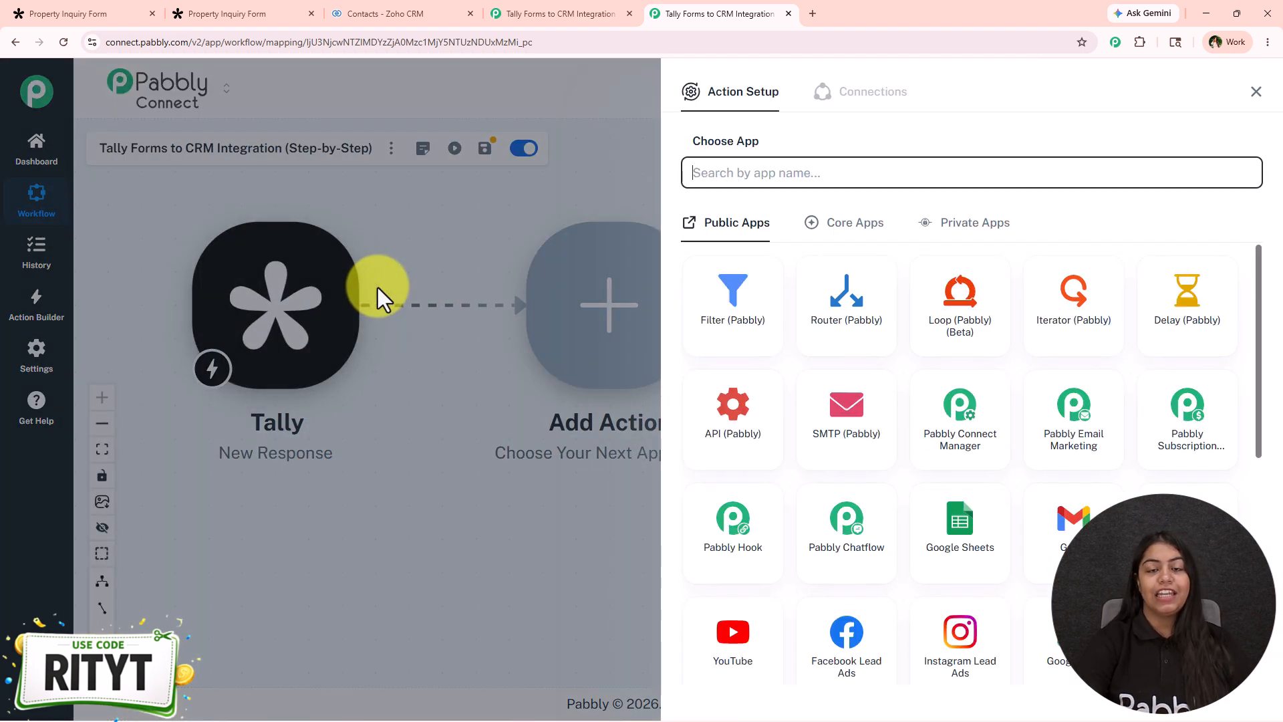
pyautogui.write('Z')
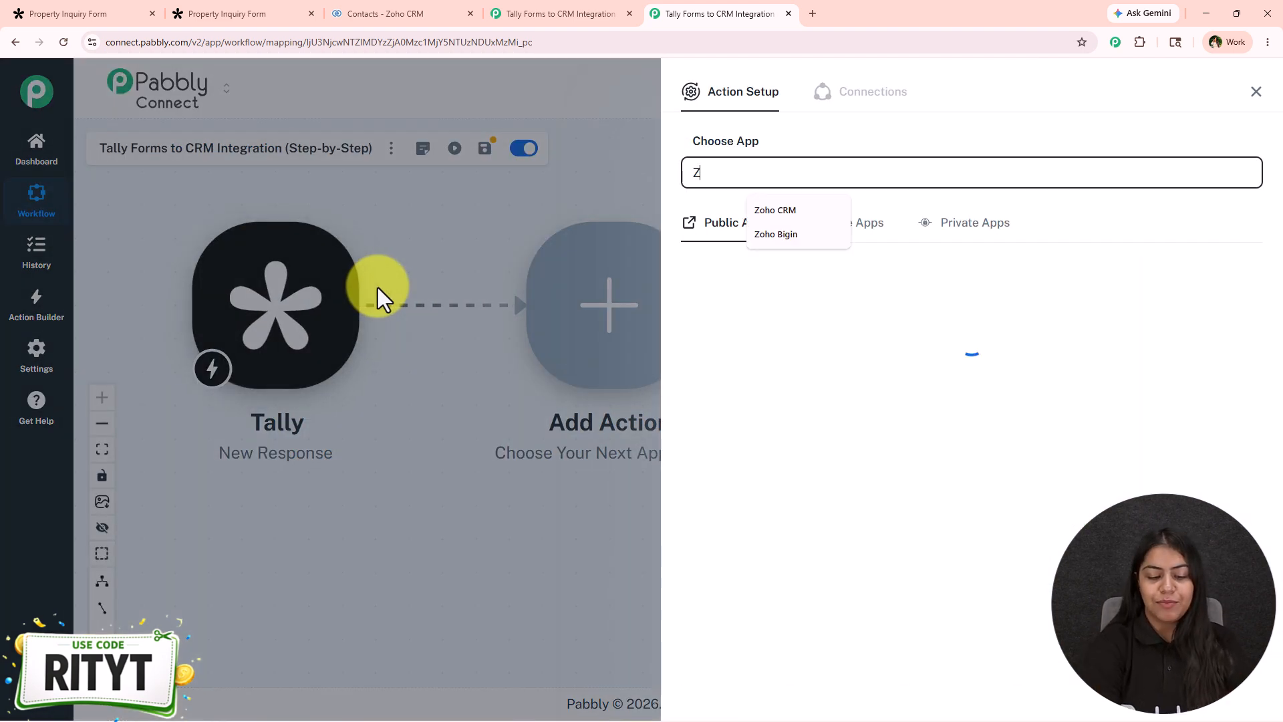
pyautogui.write('oho CRM')
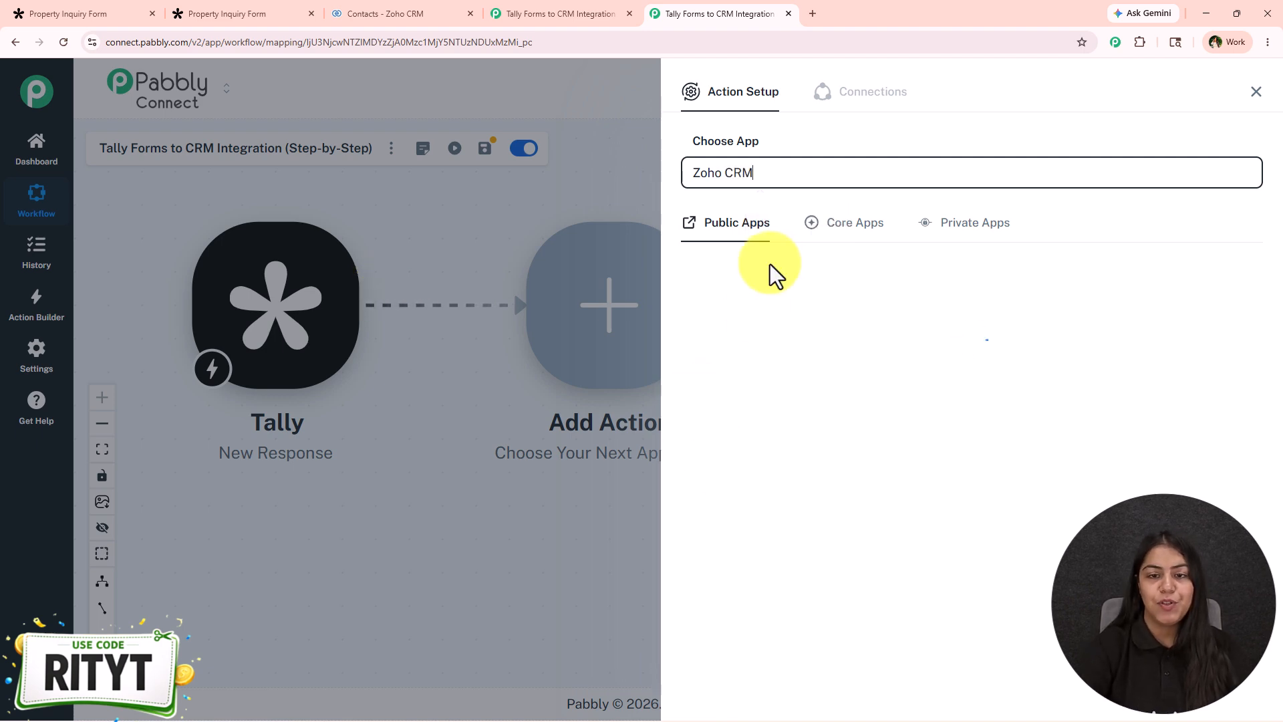
pyautogui.click(736, 311)
pyautogui.click(755, 241)
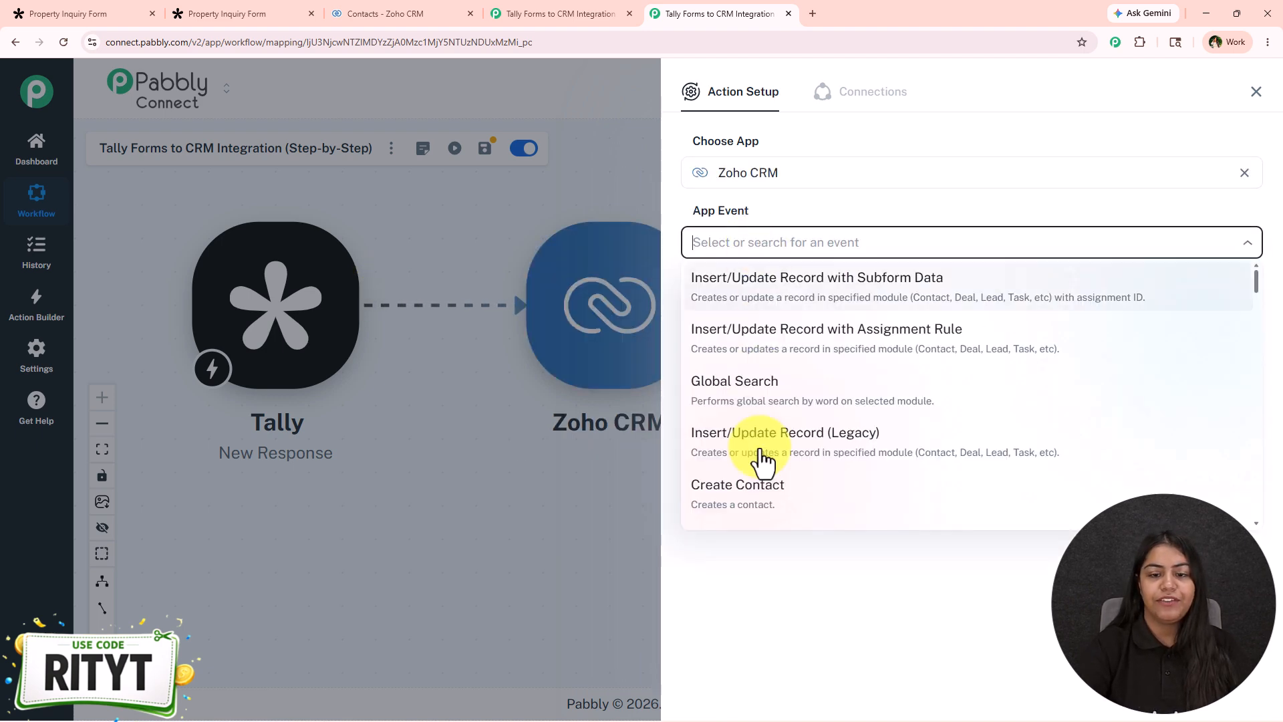
pyautogui.click(755, 490)
# - Start adding a new Zoho CRM connection for the action and review the accepted account domains
pyautogui.click(735, 292)
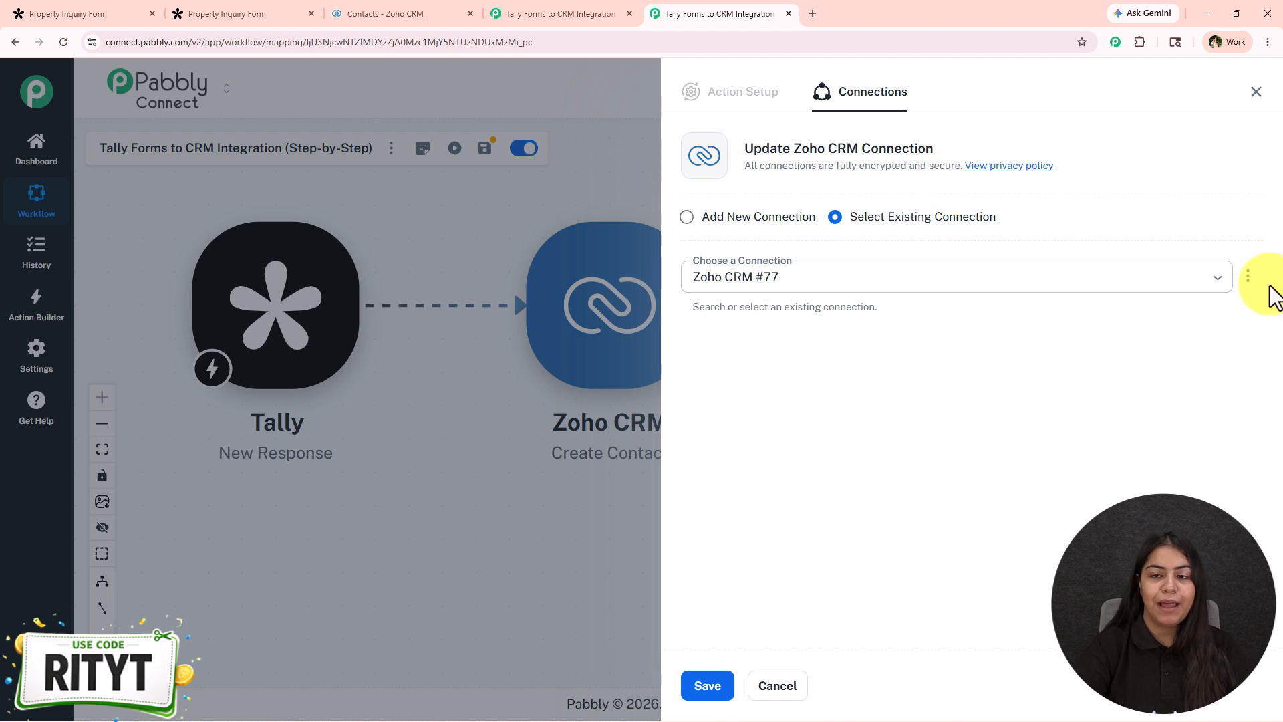
pyautogui.moveTo(1114, 214); pyautogui.dragTo(816, 244)
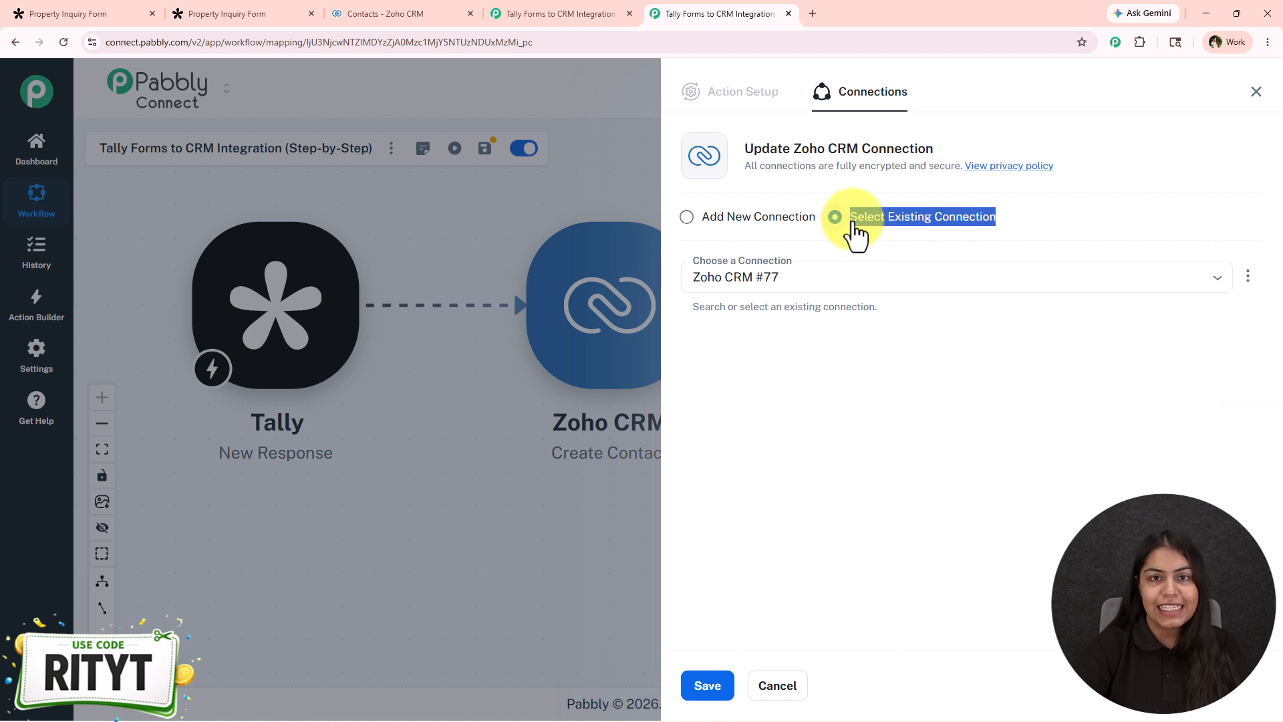
pyautogui.click(720, 692)
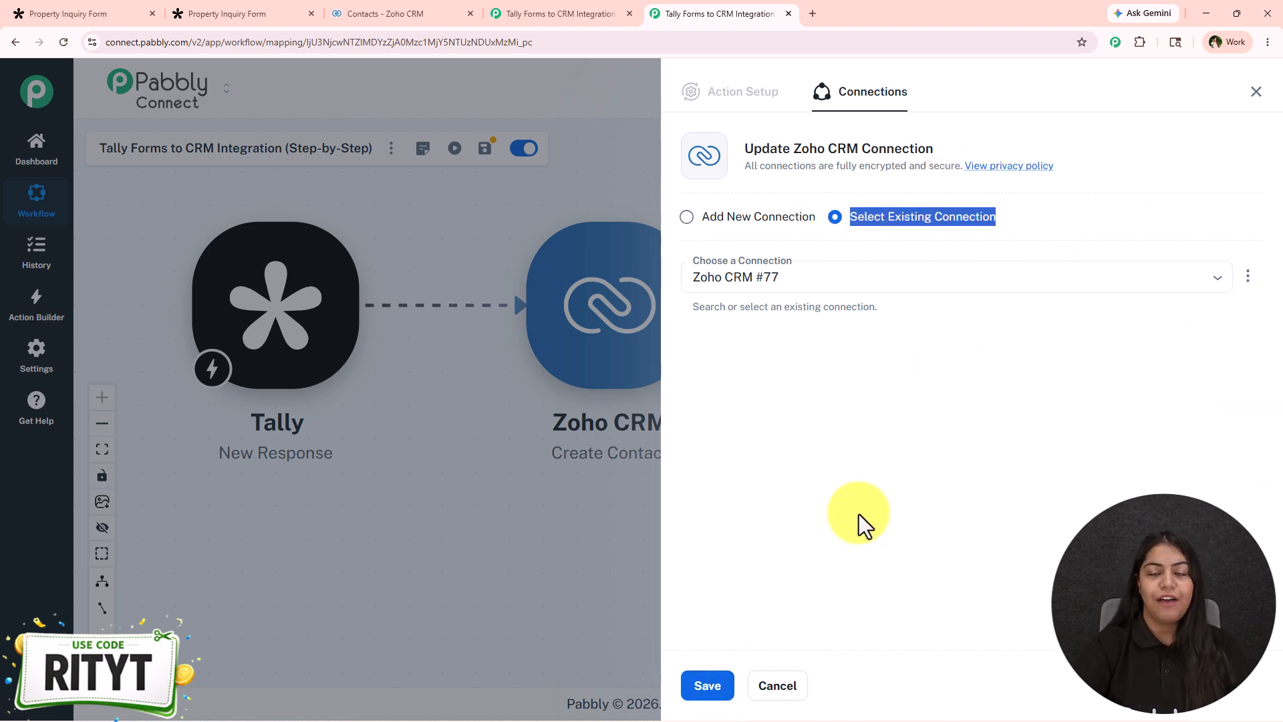
pyautogui.click(715, 219)
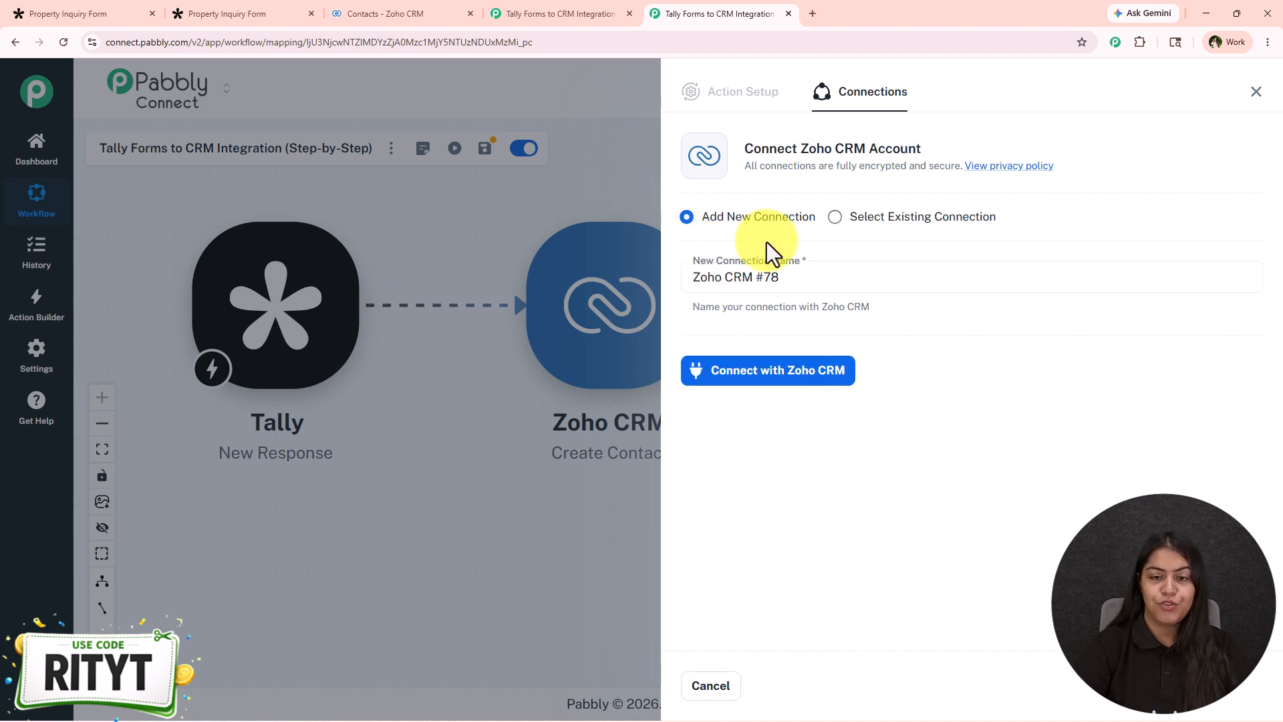
pyautogui.click(718, 379)
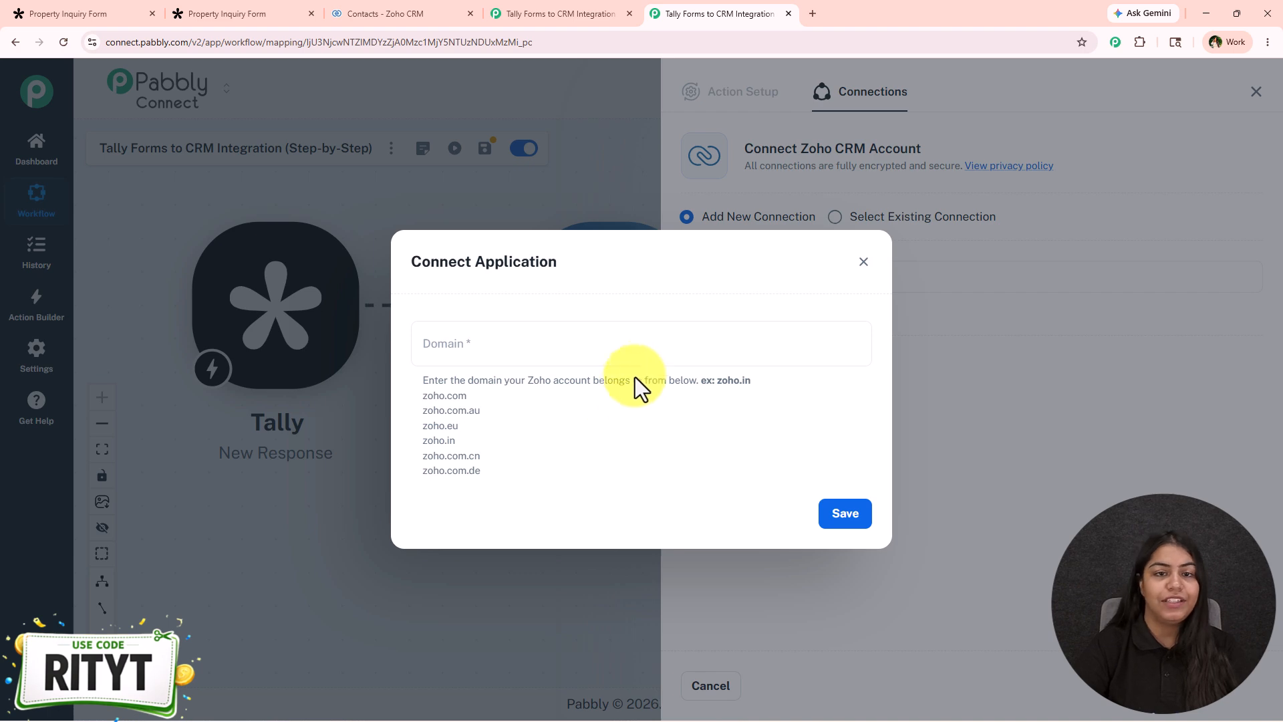
pyautogui.click(509, 342)
pyautogui.click(793, 423)
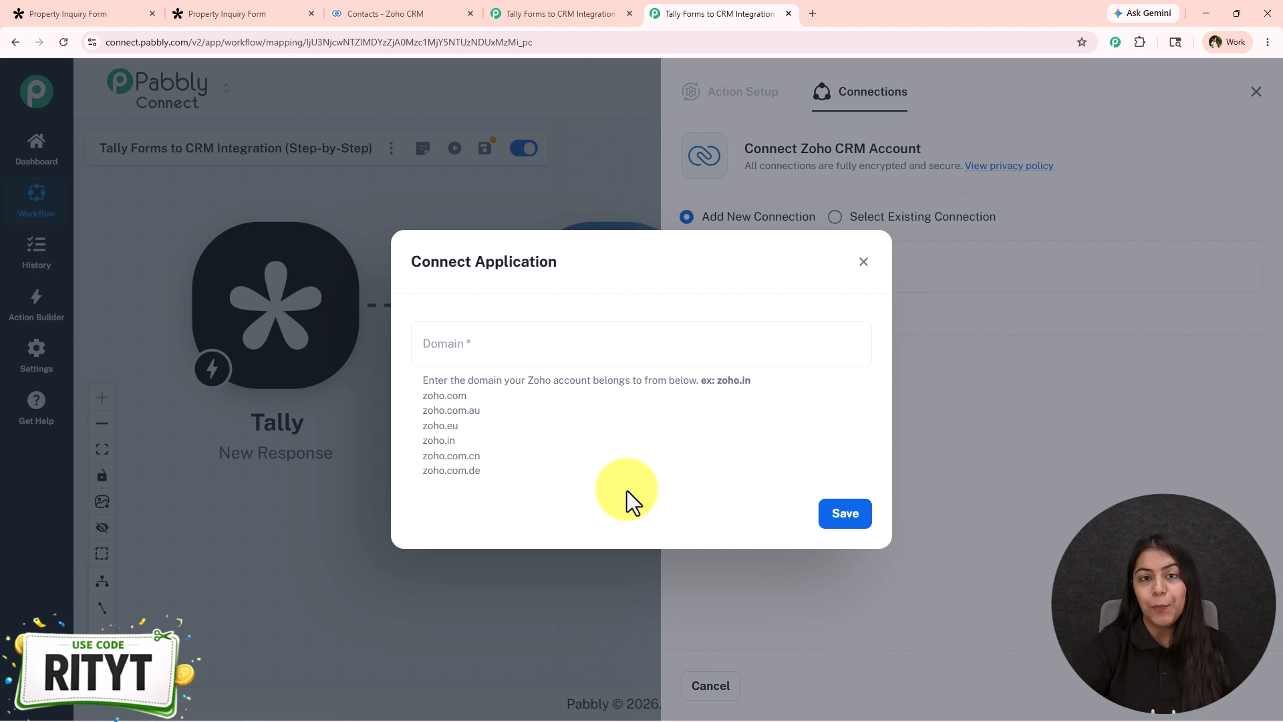
pyautogui.moveTo(540, 497); pyautogui.dragTo(411, 395)
pyautogui.click(536, 444)
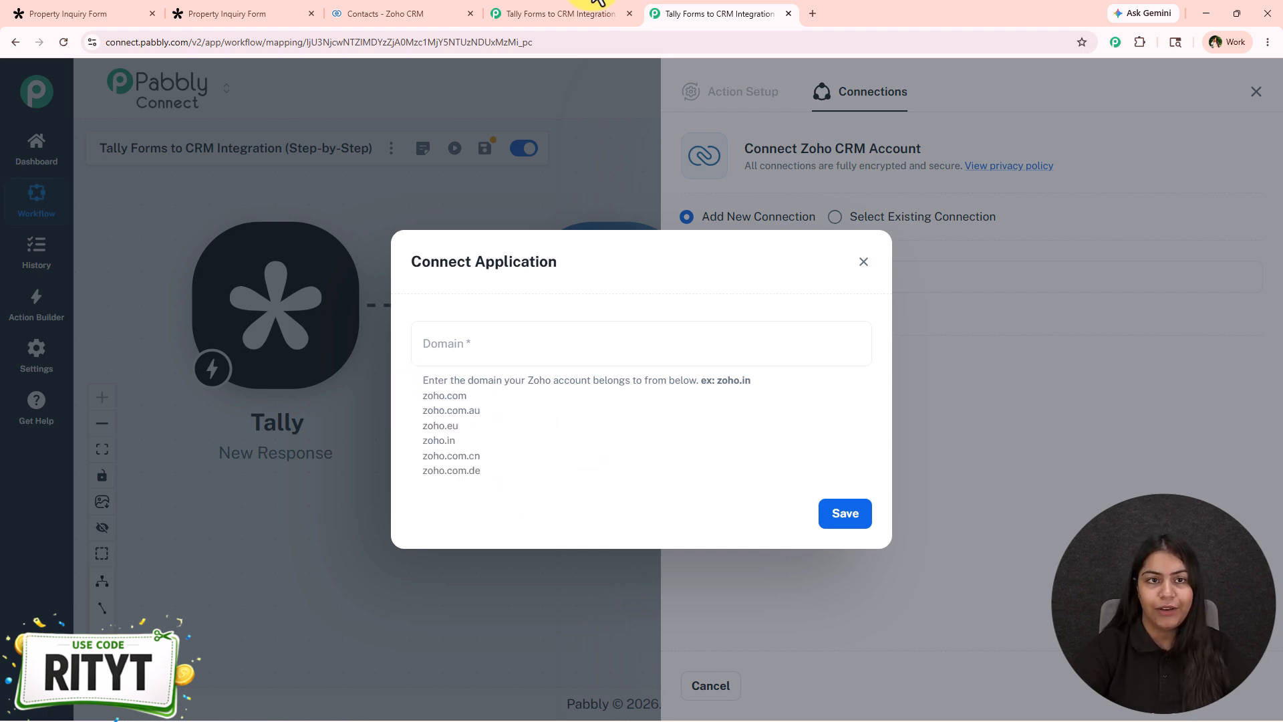
# - Find the account domain in the Zoho CRM page's web address, and save zoho.in as the new connection's domain in Pabbly Connect
pyautogui.click(428, 12)
pyautogui.click(120, 44)
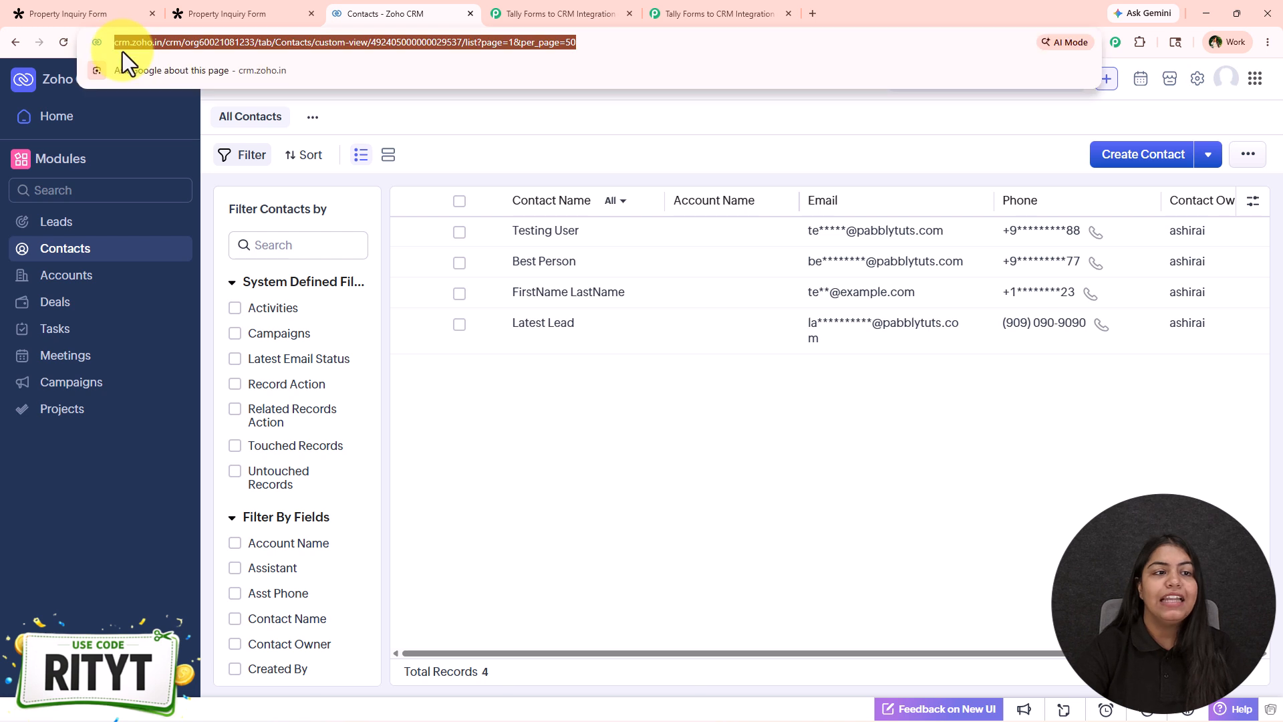
pyautogui.doubleClick(148, 45)
pyautogui.click(164, 44)
pyautogui.moveTo(165, 45)
pyautogui.mouseDown()
pyautogui.moveTo(191, 50)
pyautogui.moveTo(163, 50)
pyautogui.mouseUp()
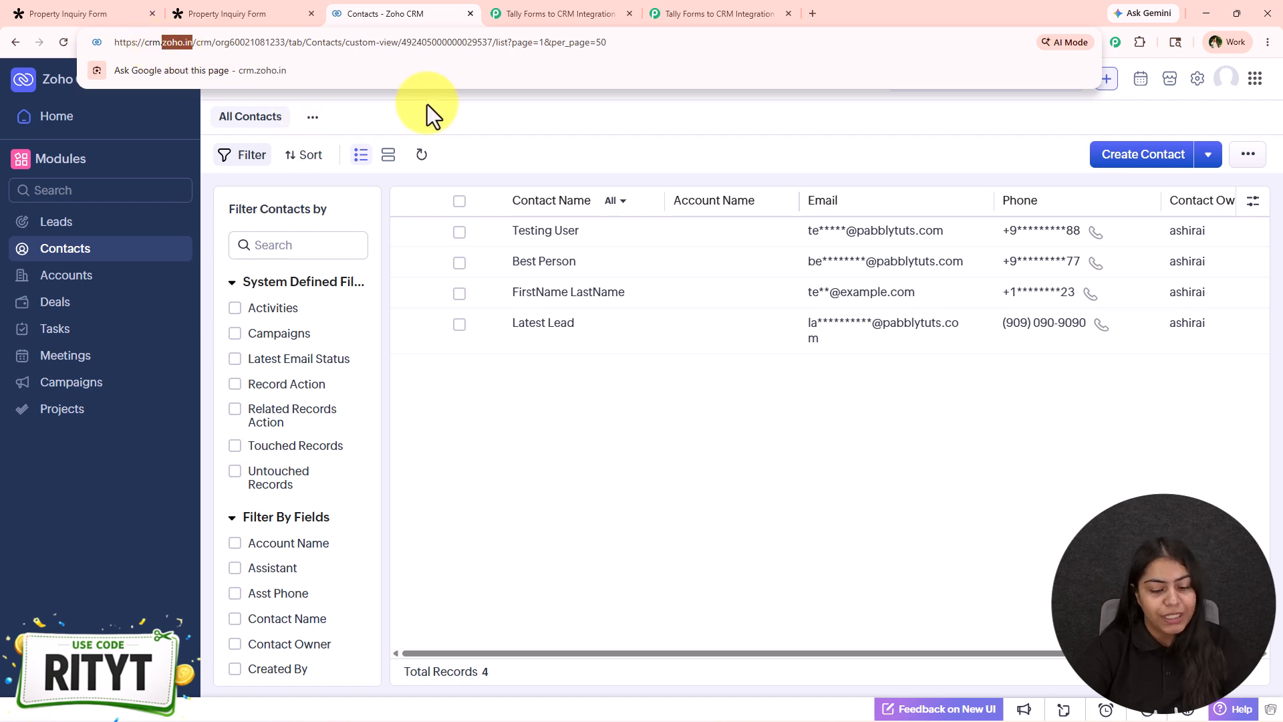
pyautogui.click(656, 9)
pyautogui.click(492, 347)
pyautogui.write('zoho.in')
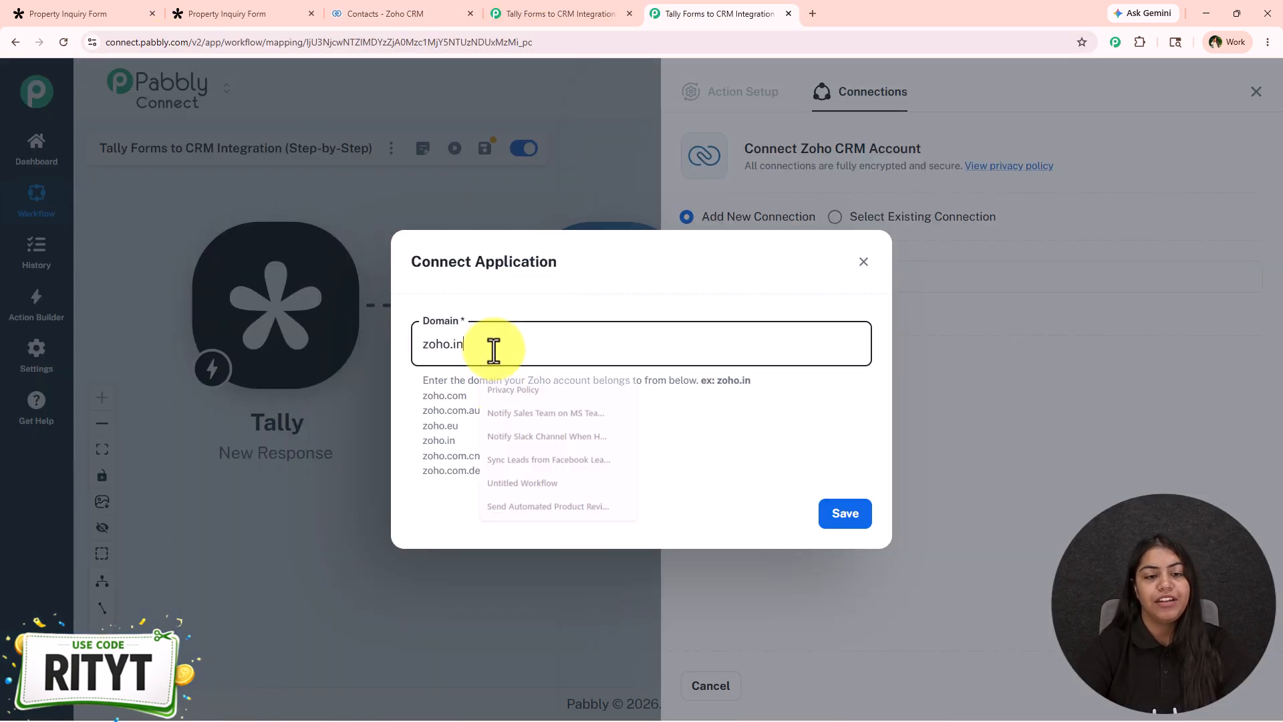
pyautogui.click(845, 514)
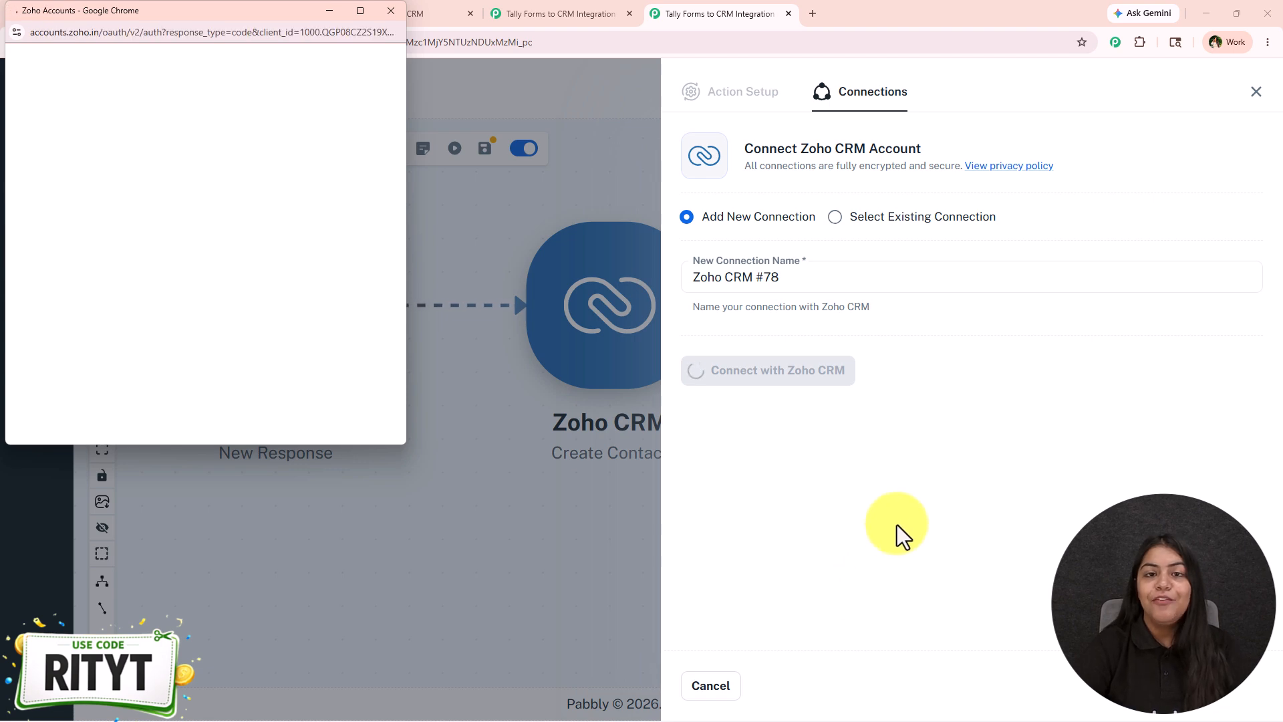
# - Allow Pabbly Connect to access the listed Zoho account data and accept the authorization request
pyautogui.scroll(-1, 133, 258)
pyautogui.scroll(-3, 134, 258)
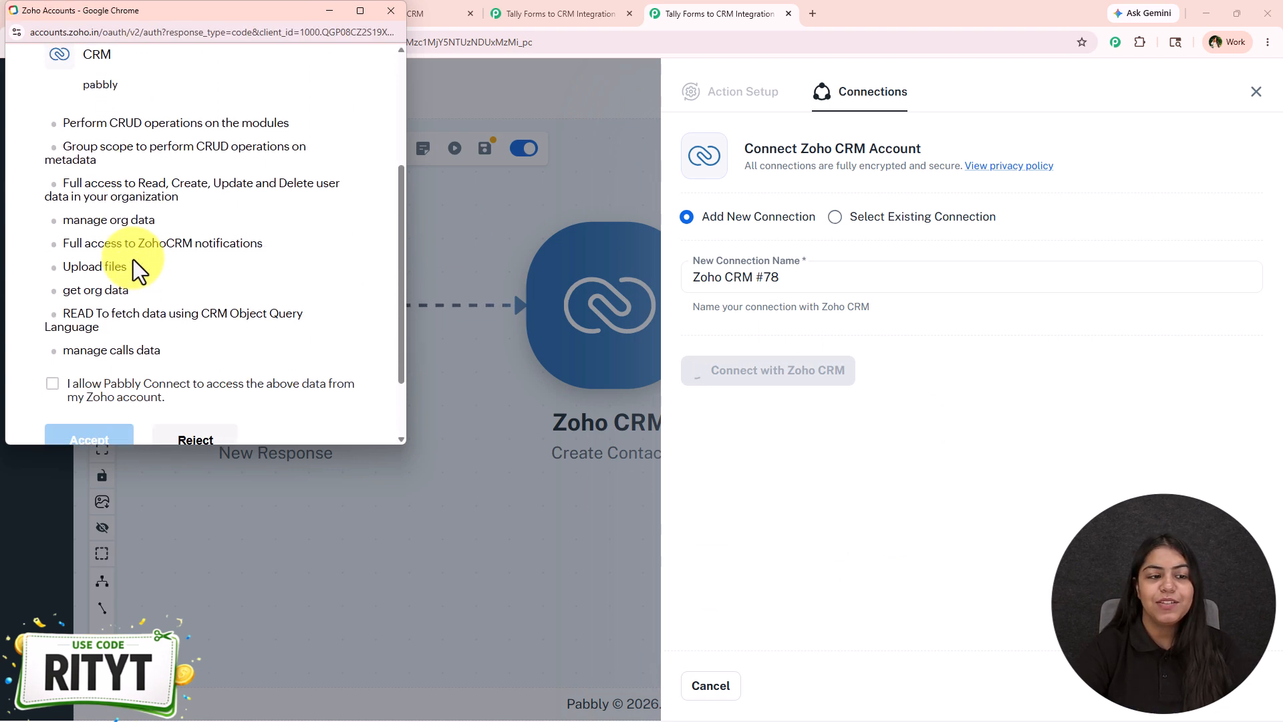
pyautogui.click(52, 295)
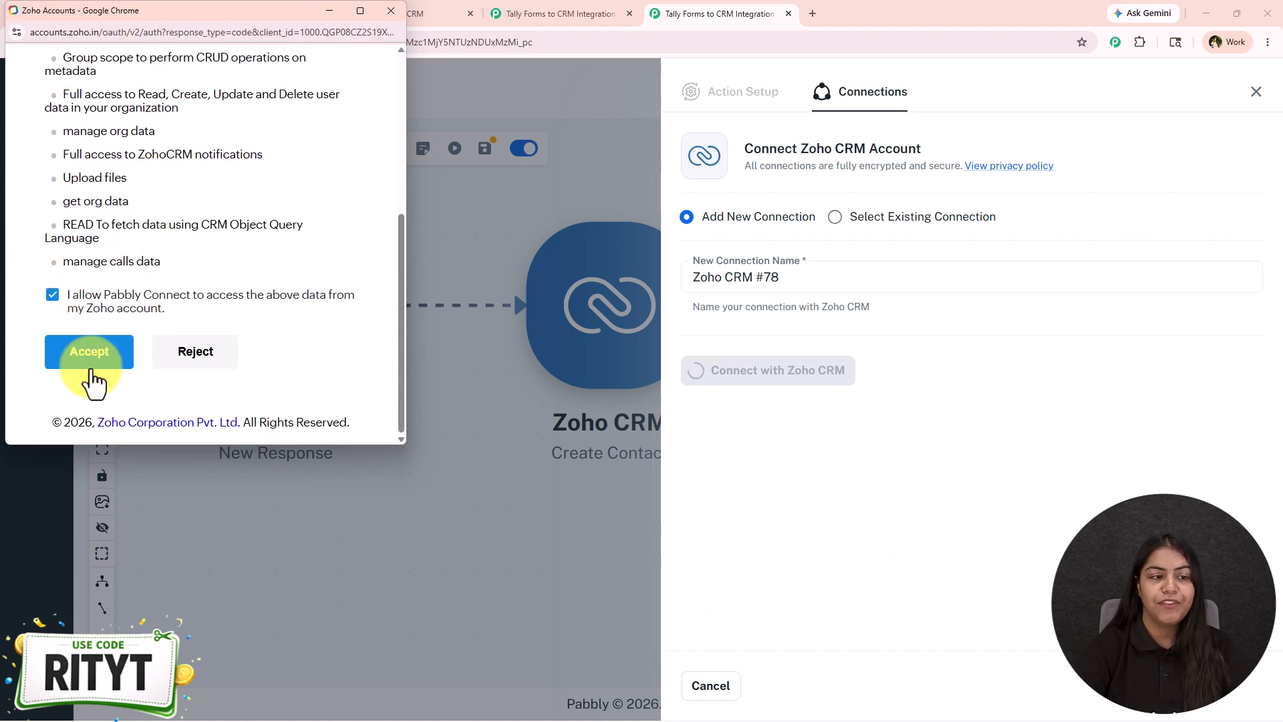
pyautogui.click(89, 366)
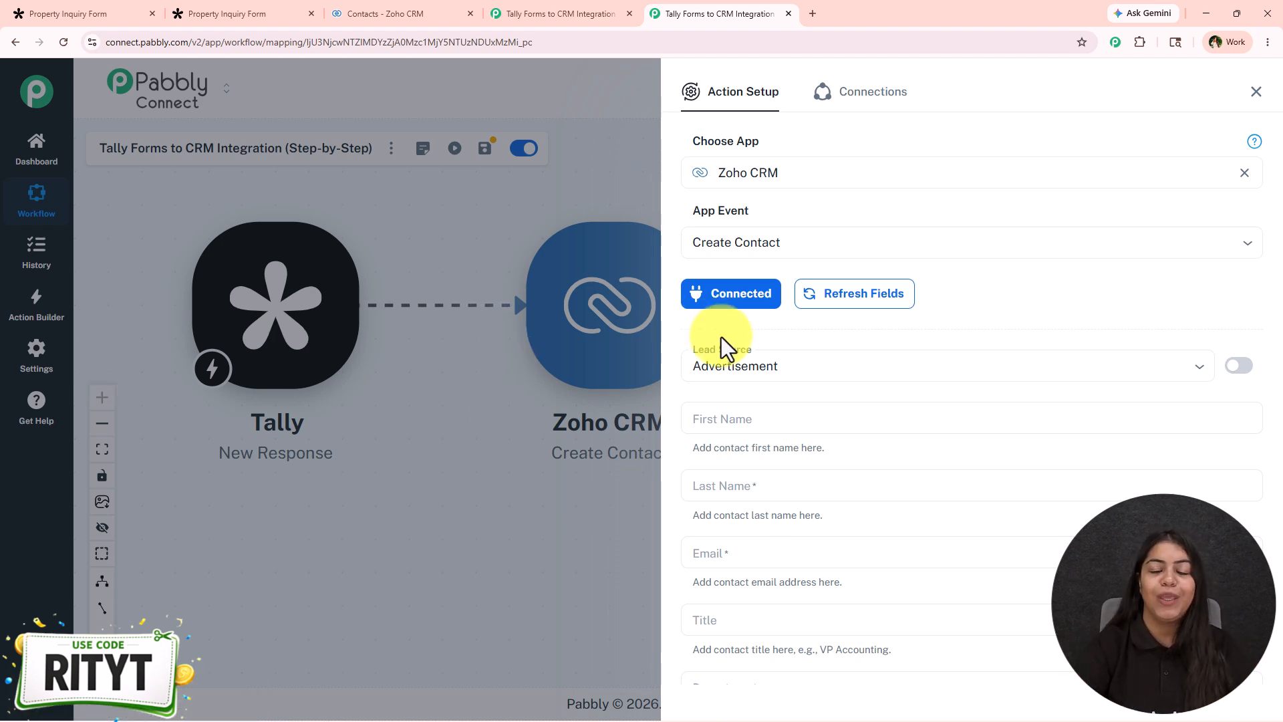
# - Examine the Lead Source options and the Create Contact fields, including the required Last Name and Email
pyautogui.click(733, 366)
pyautogui.scroll(-1, 773, 314)
pyautogui.scroll(-4, 773, 421)
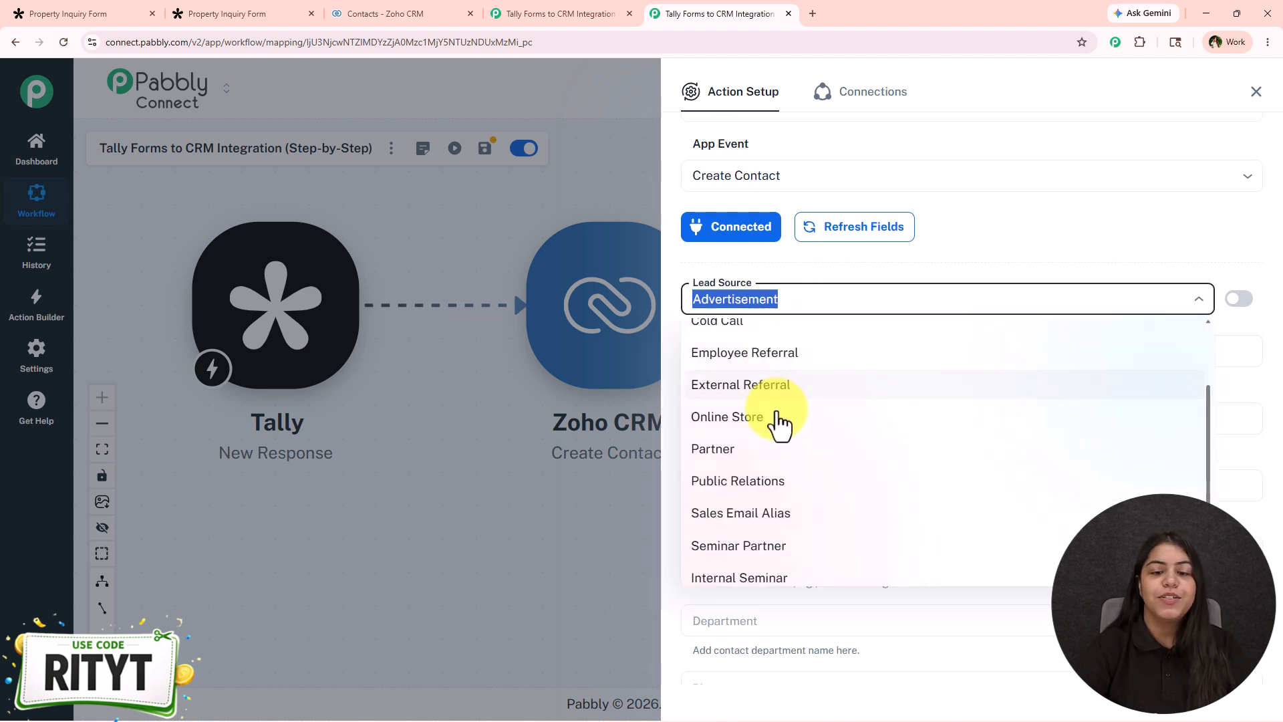
pyautogui.scroll(4, 773, 421)
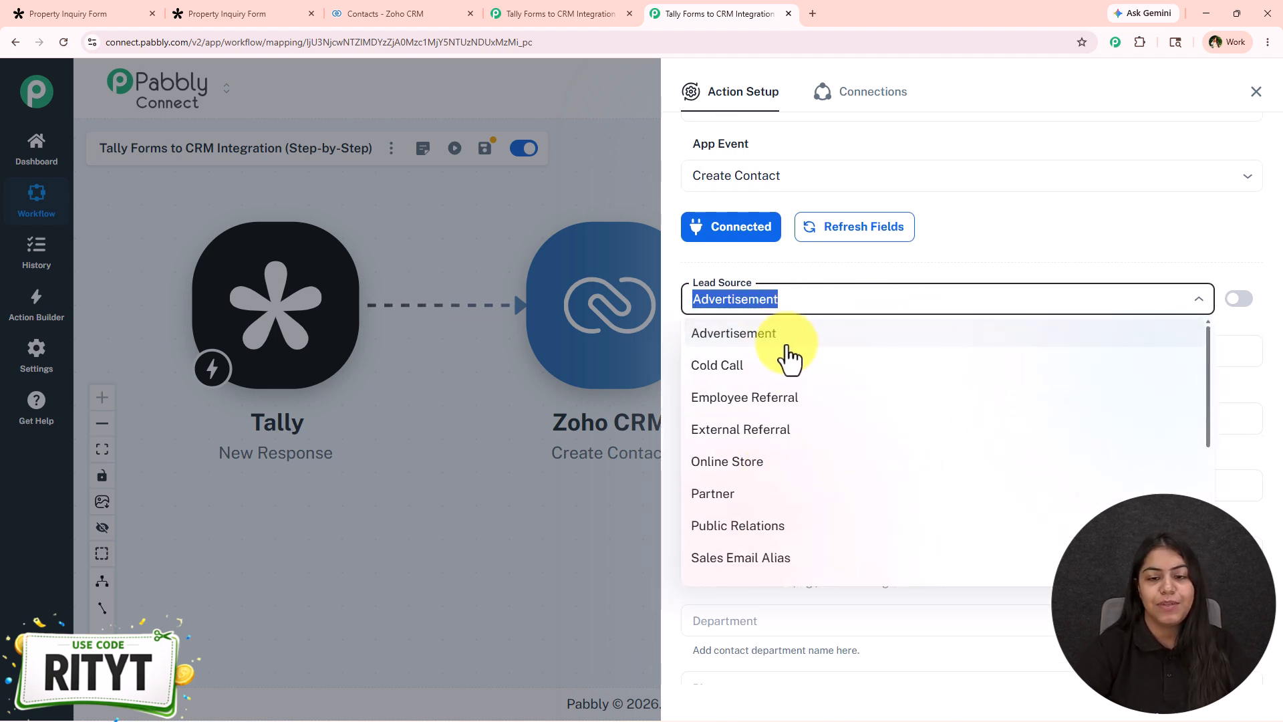
pyautogui.scroll(-4, 805, 367)
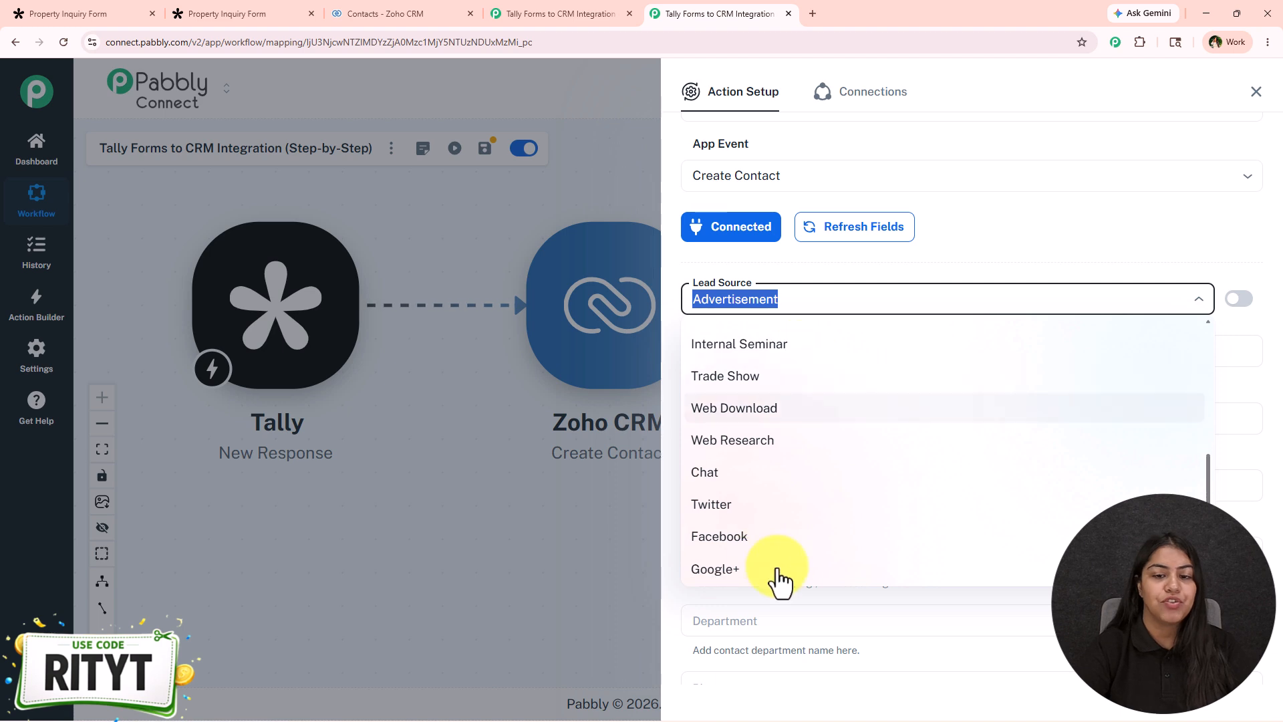
pyautogui.click(859, 274)
pyautogui.scroll(-2, 859, 274)
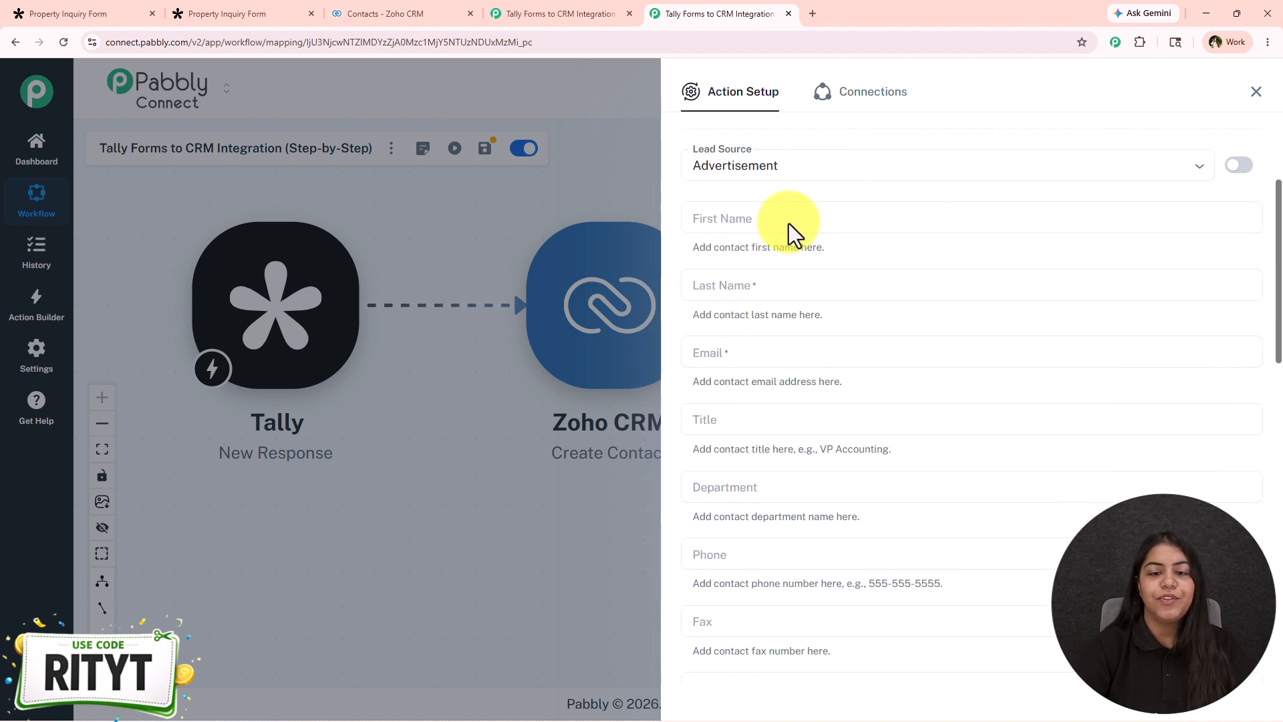
pyautogui.scroll(-4, 756, 559)
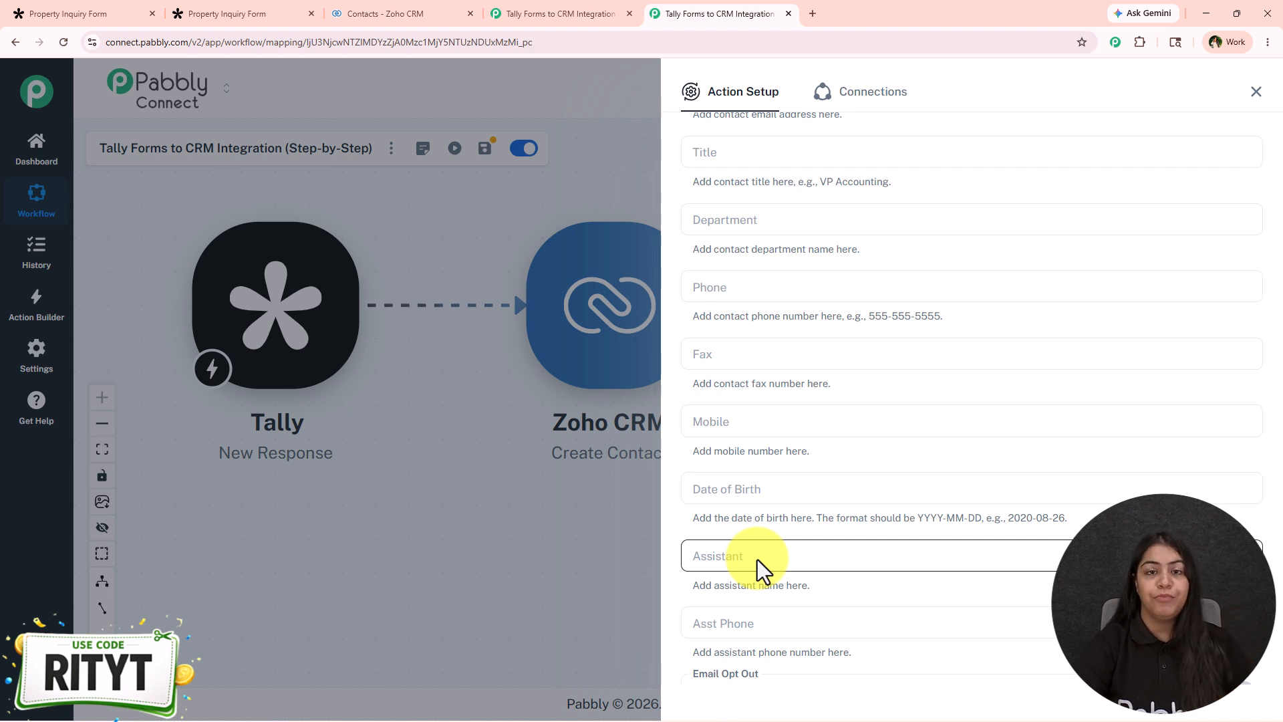
pyautogui.scroll(5, 756, 559)
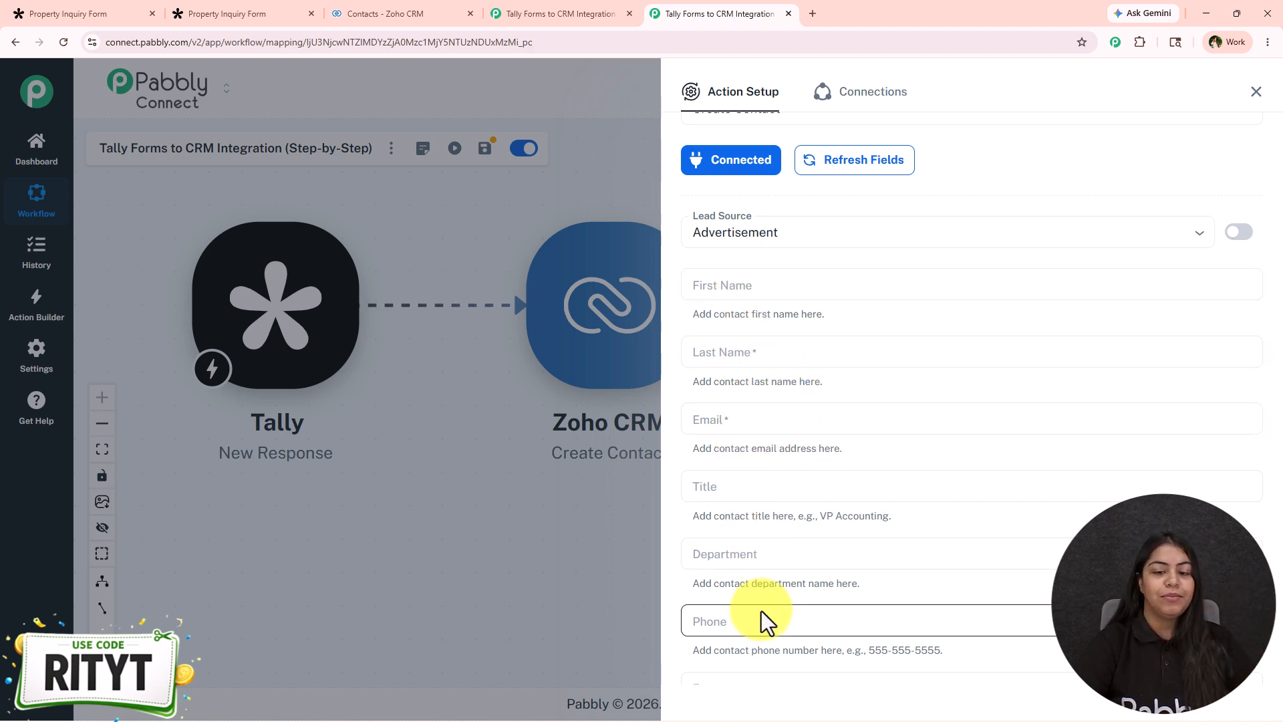
pyautogui.click(790, 359)
pyautogui.click(747, 418)
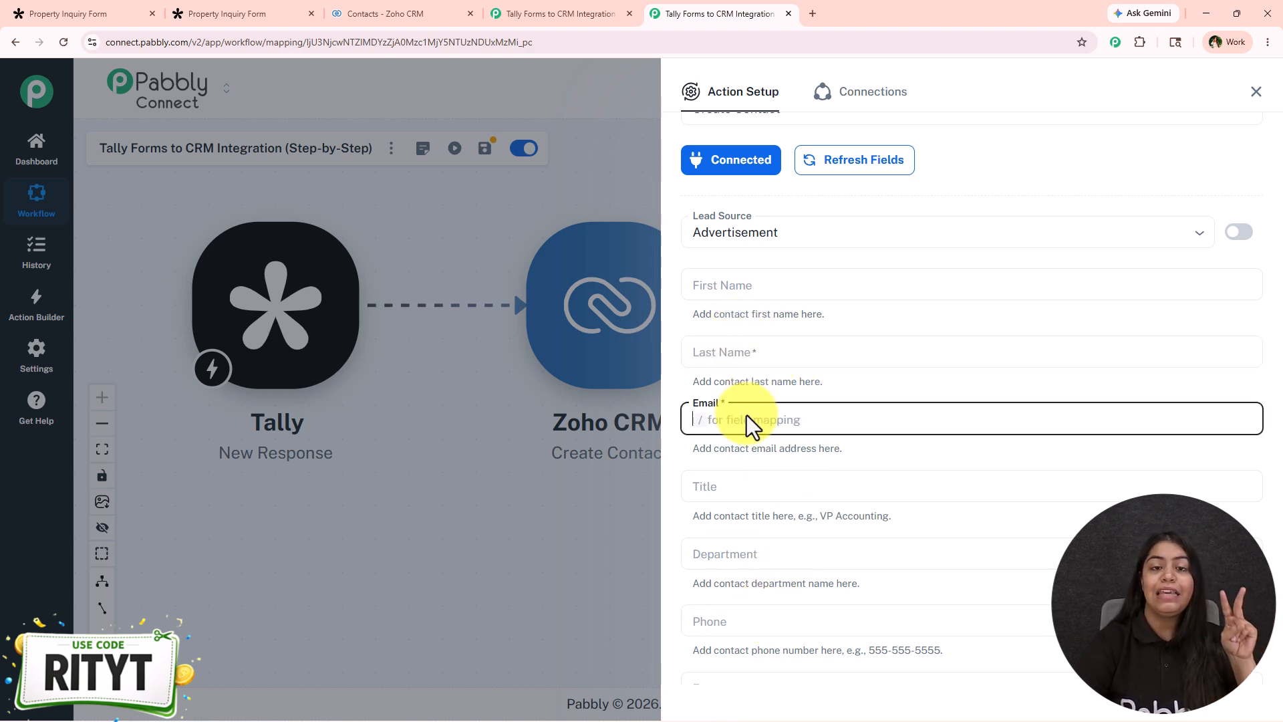
pyautogui.click(753, 349)
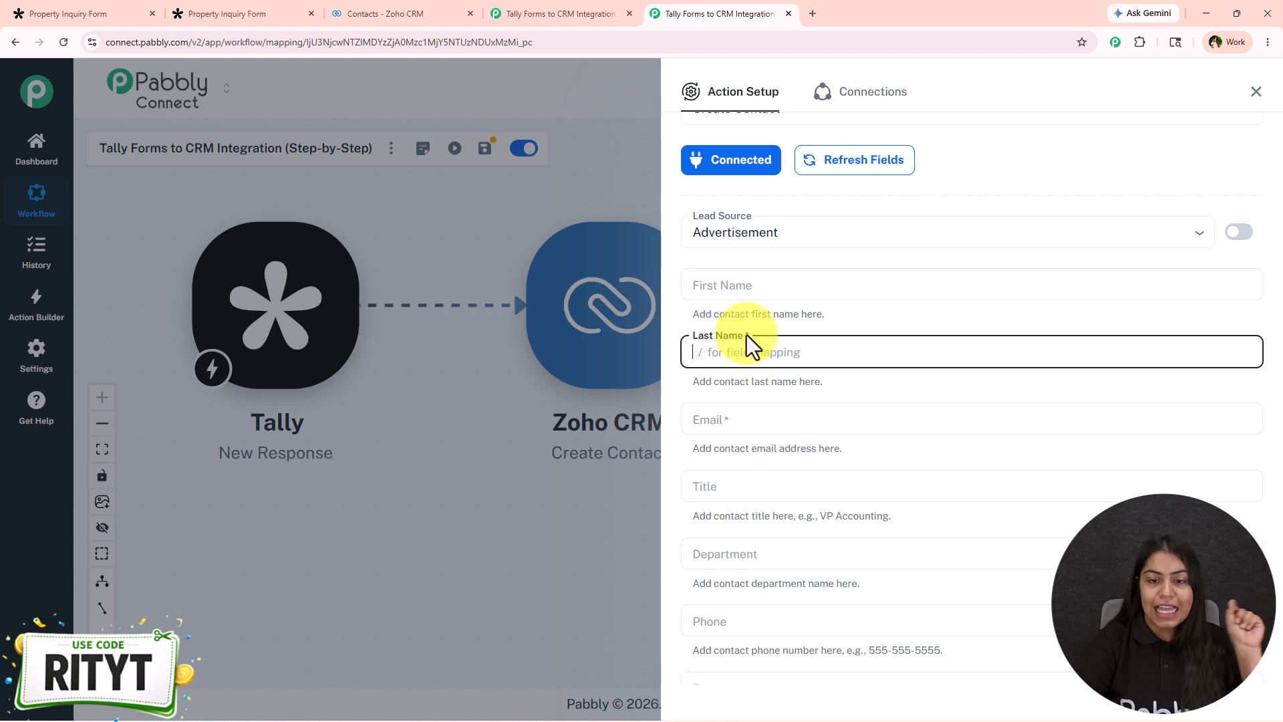
pyautogui.click(747, 346)
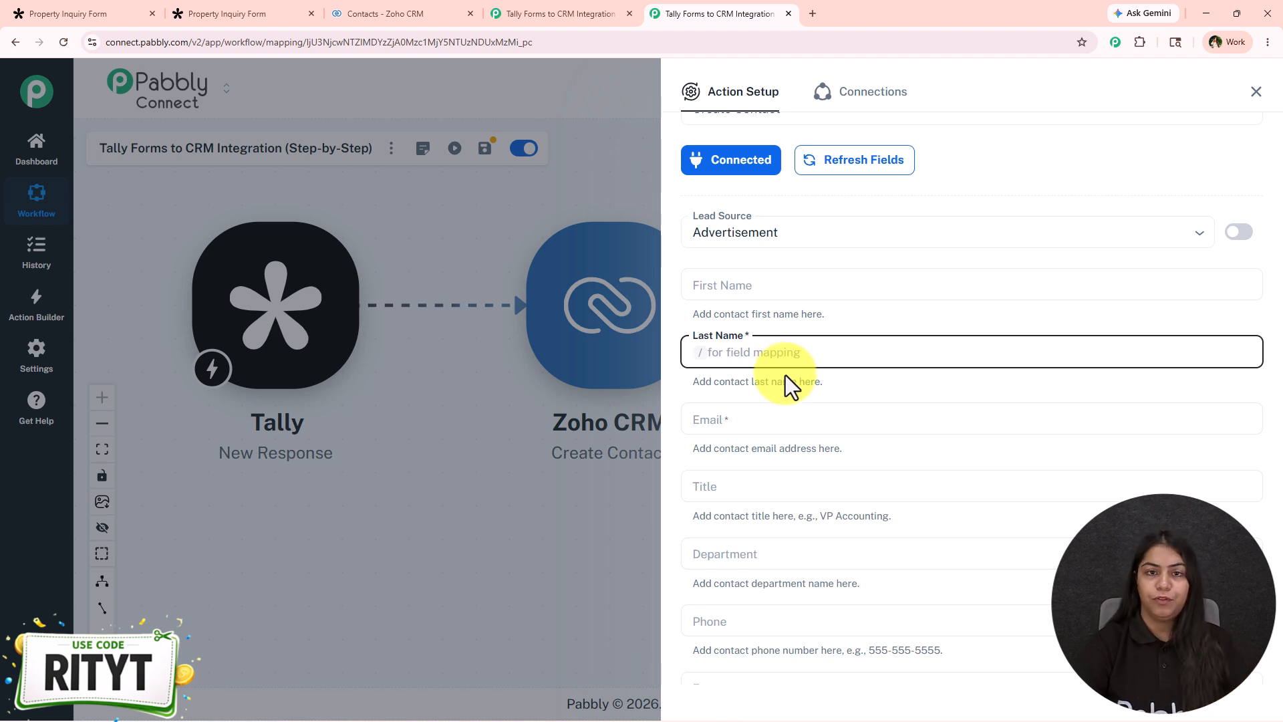
pyautogui.click(780, 283)
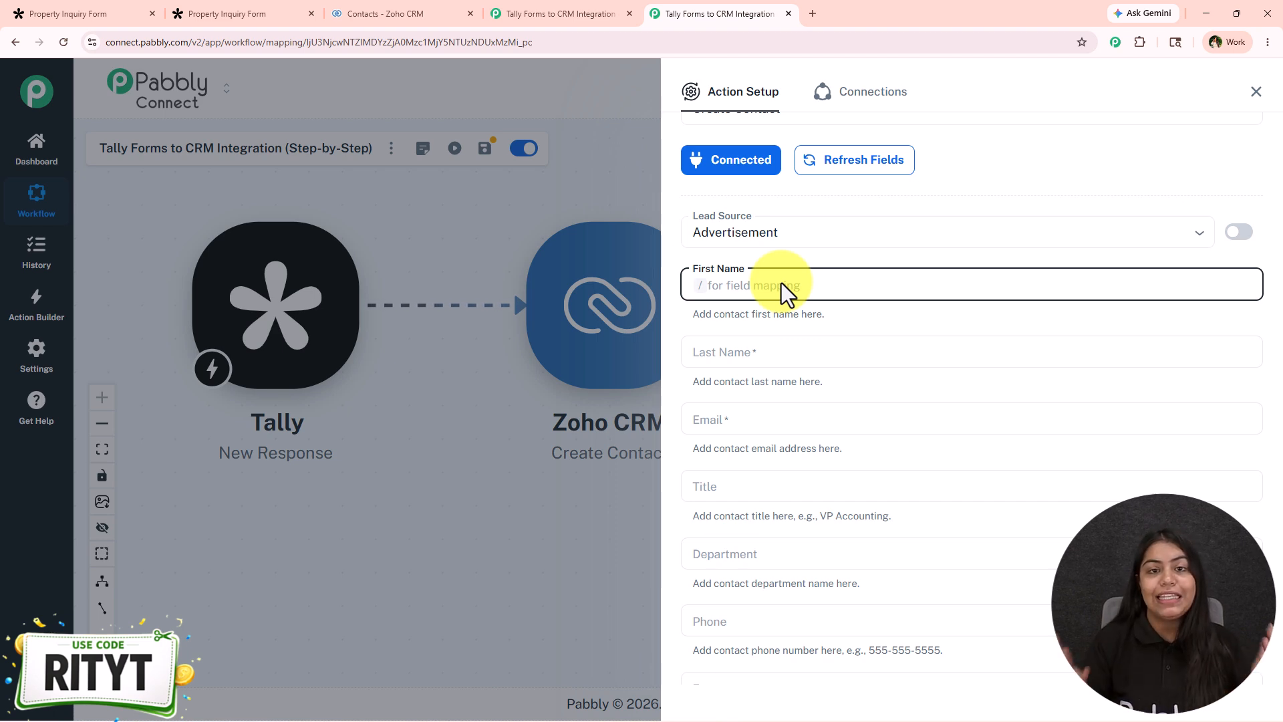
pyautogui.write('New')
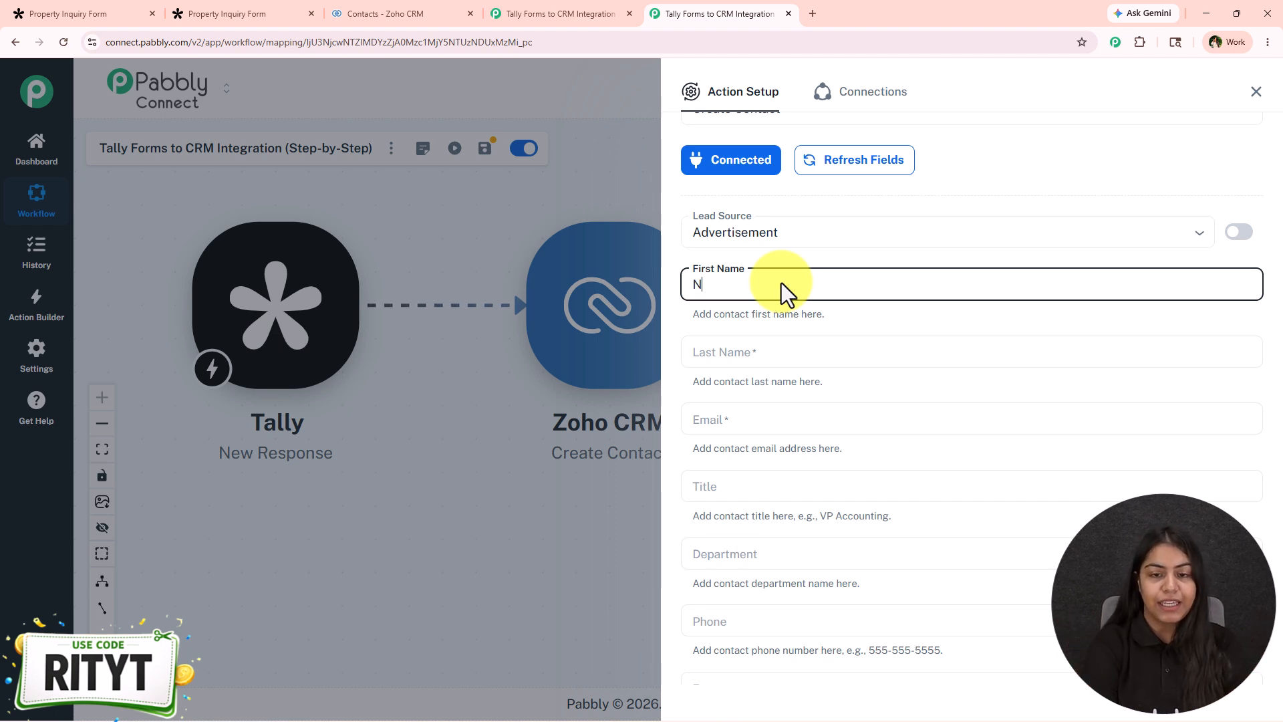
pyautogui.press('BackSpace')
pyautogui.press('BackSpace')
pyautogui.press('BackSpace')
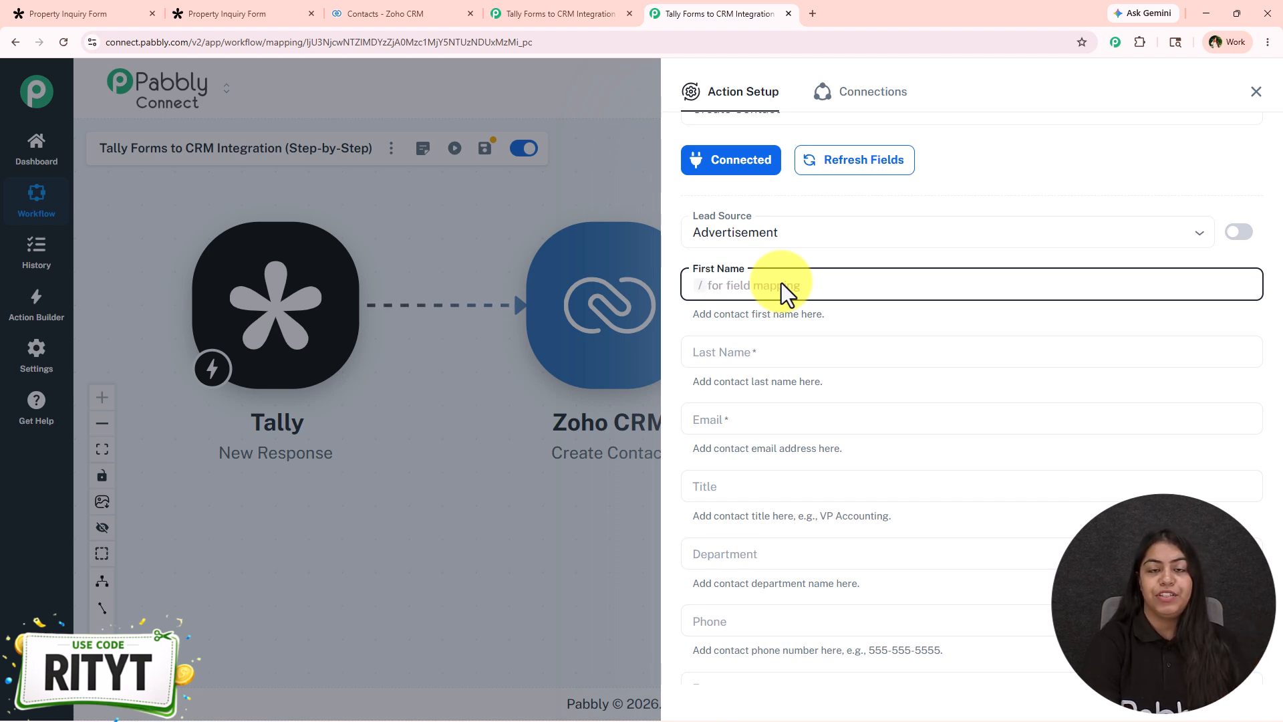
# - Map the contact's First Name field to the First Name result of the Tally response
pyautogui.write('/n')
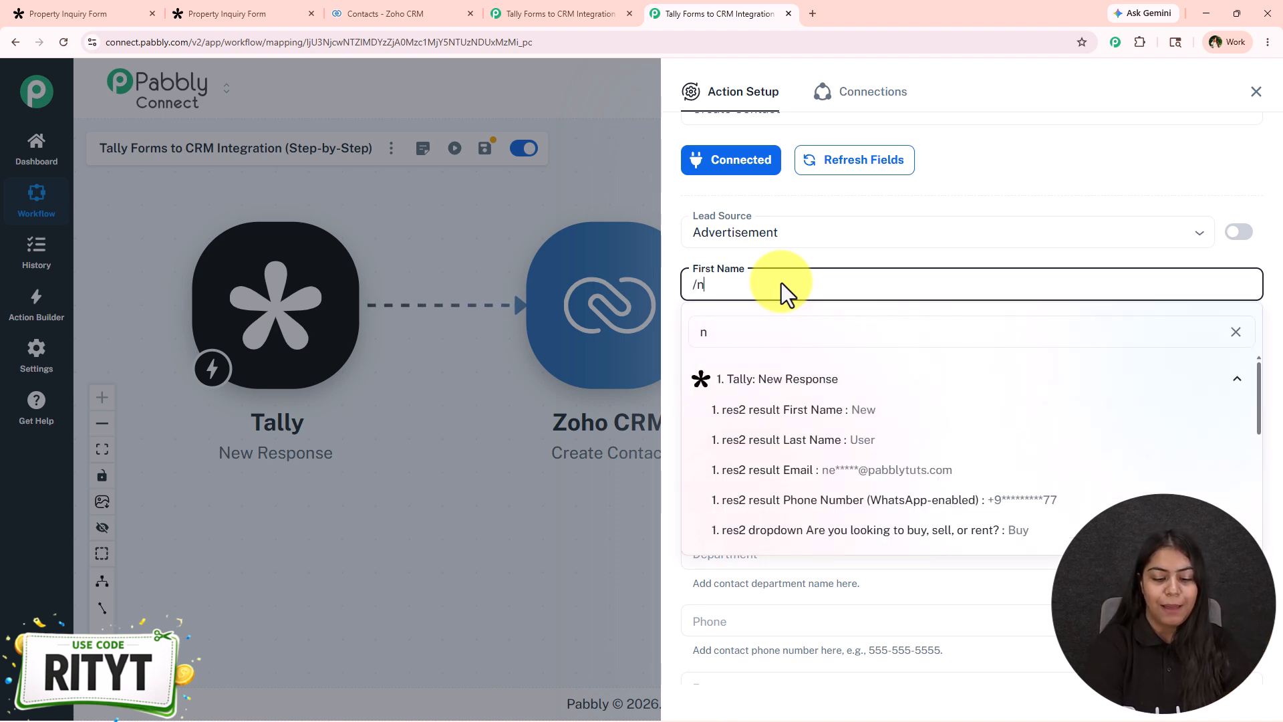
pyautogui.write('ame')
pyautogui.click(825, 409)
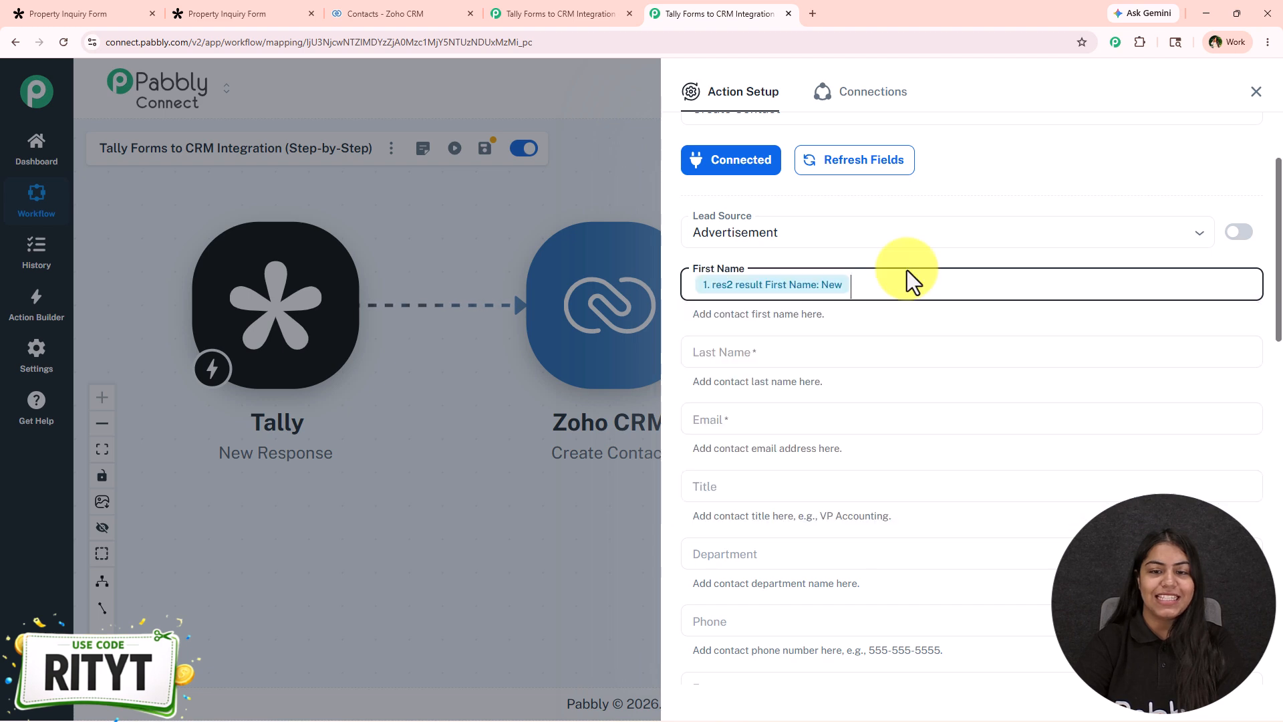
# - Map the contact's Last Name and Email fields to the Last Name and Email results of the Tally response
pyautogui.click(757, 358)
pyautogui.write('/')
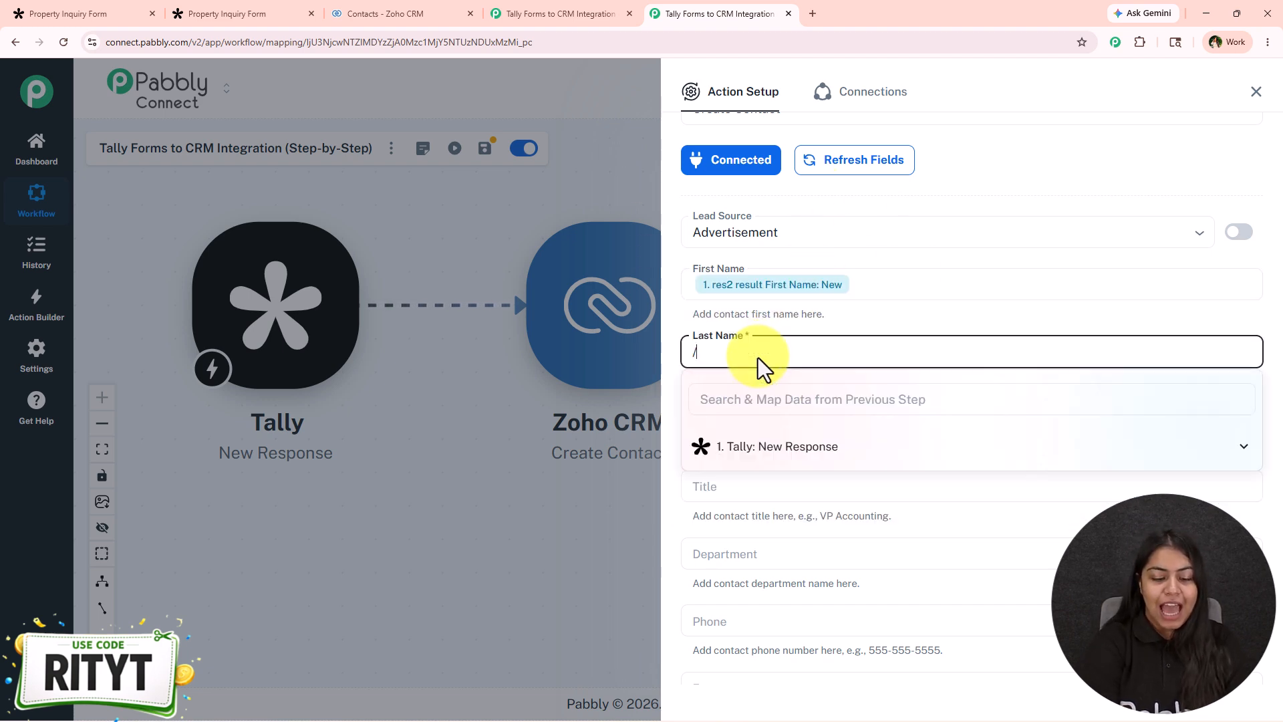
pyautogui.write('last')
pyautogui.click(888, 481)
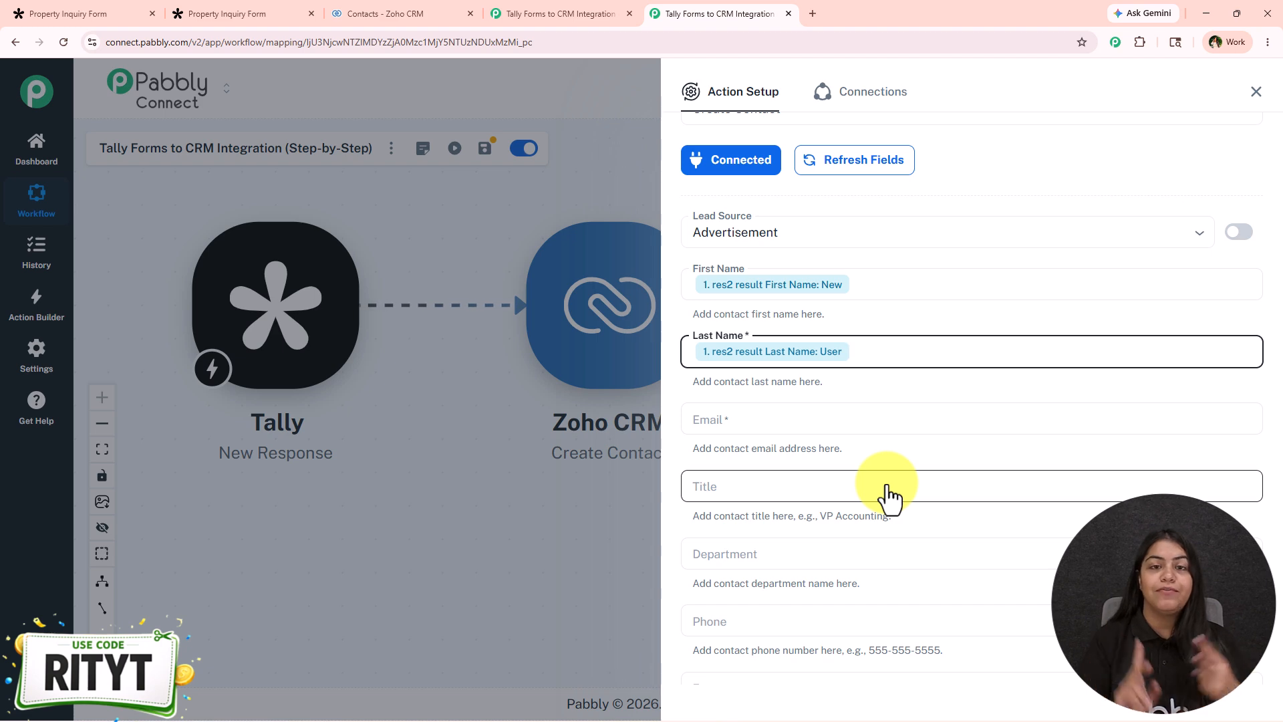
pyautogui.click(816, 423)
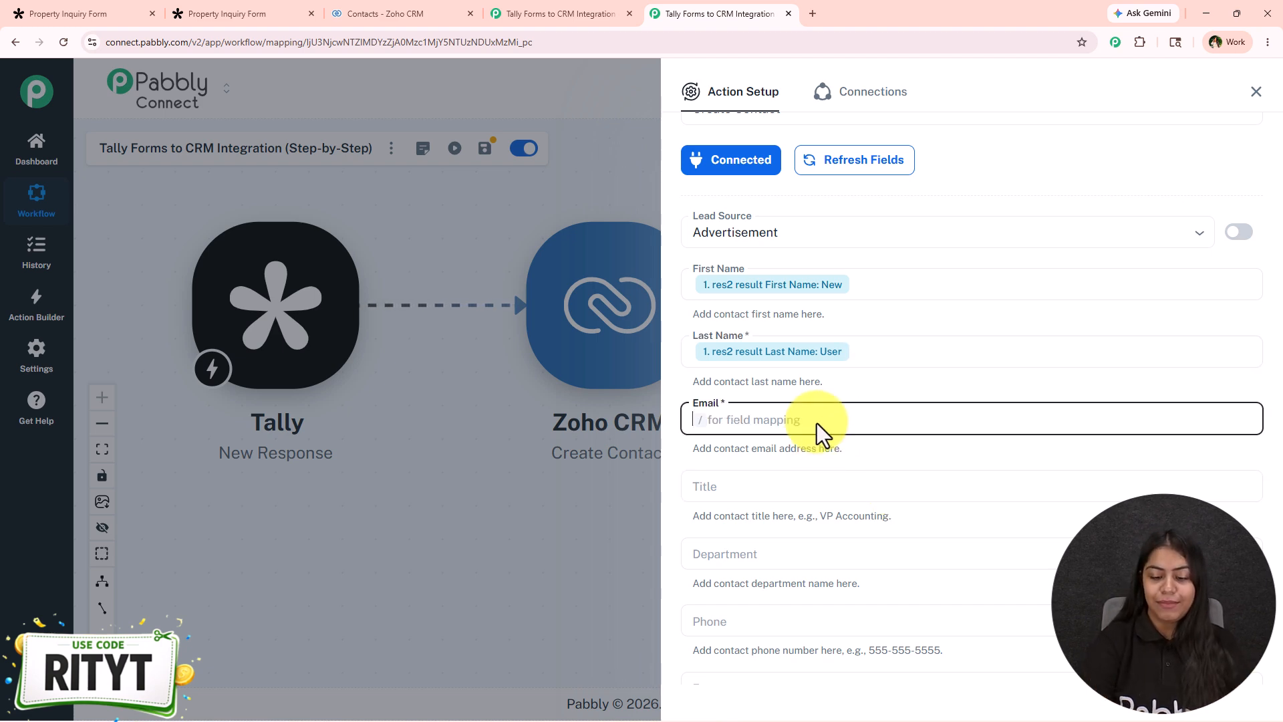
pyautogui.write('/@')
pyautogui.click(822, 544)
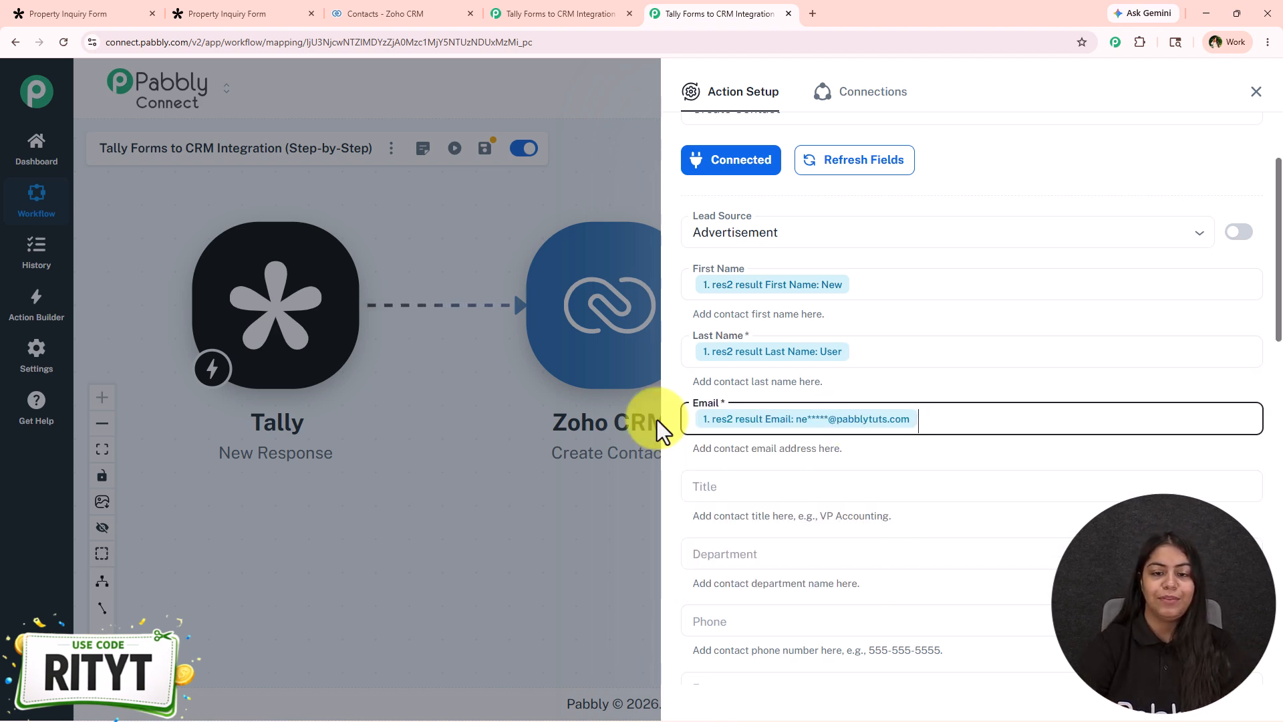
# - Map the contact's Phone field to the Phone Number (WhatsApp-enabled) result of the Tally response
pyautogui.scroll(-2, 720, 402)
pyautogui.click(736, 483)
pyautogui.write('/ph')
pyautogui.click(904, 426)
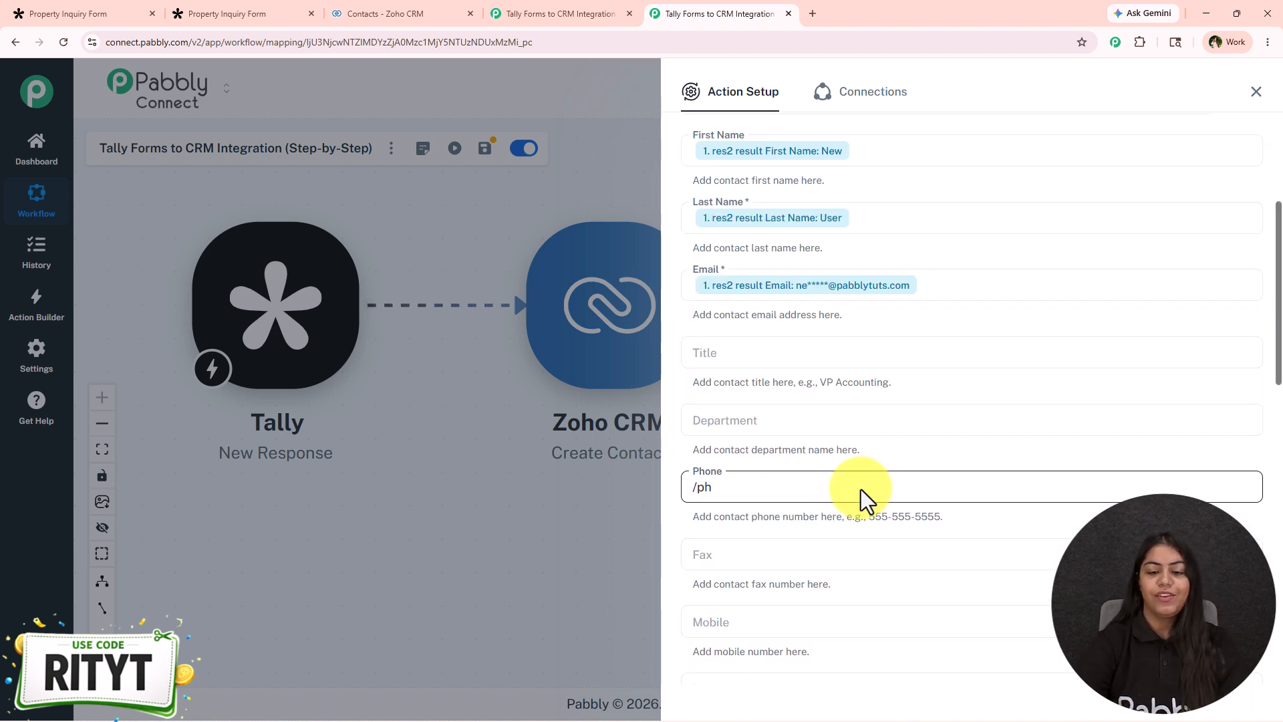
pyautogui.scroll(-2, 829, 428)
pyautogui.click(751, 359)
pyautogui.hotkey('ctrl', 'a')
pyautogui.press('BackSpace')
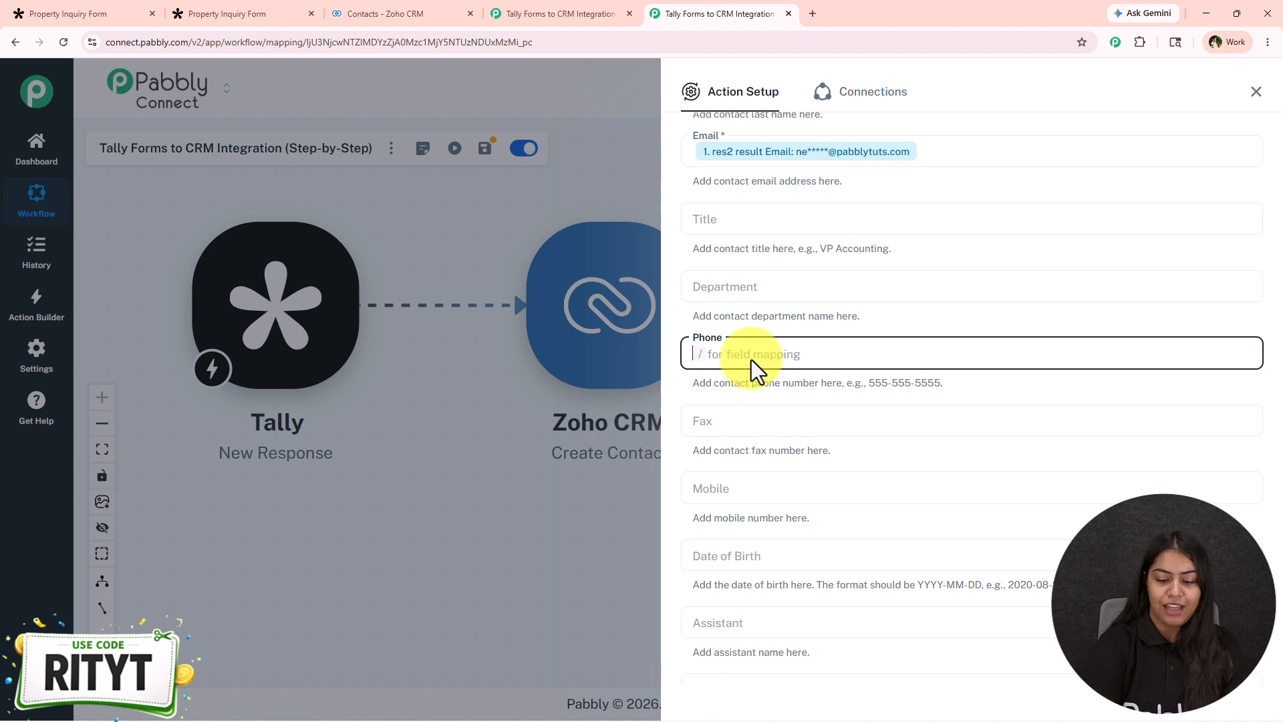
pyautogui.write('/ph')
pyautogui.click(859, 486)
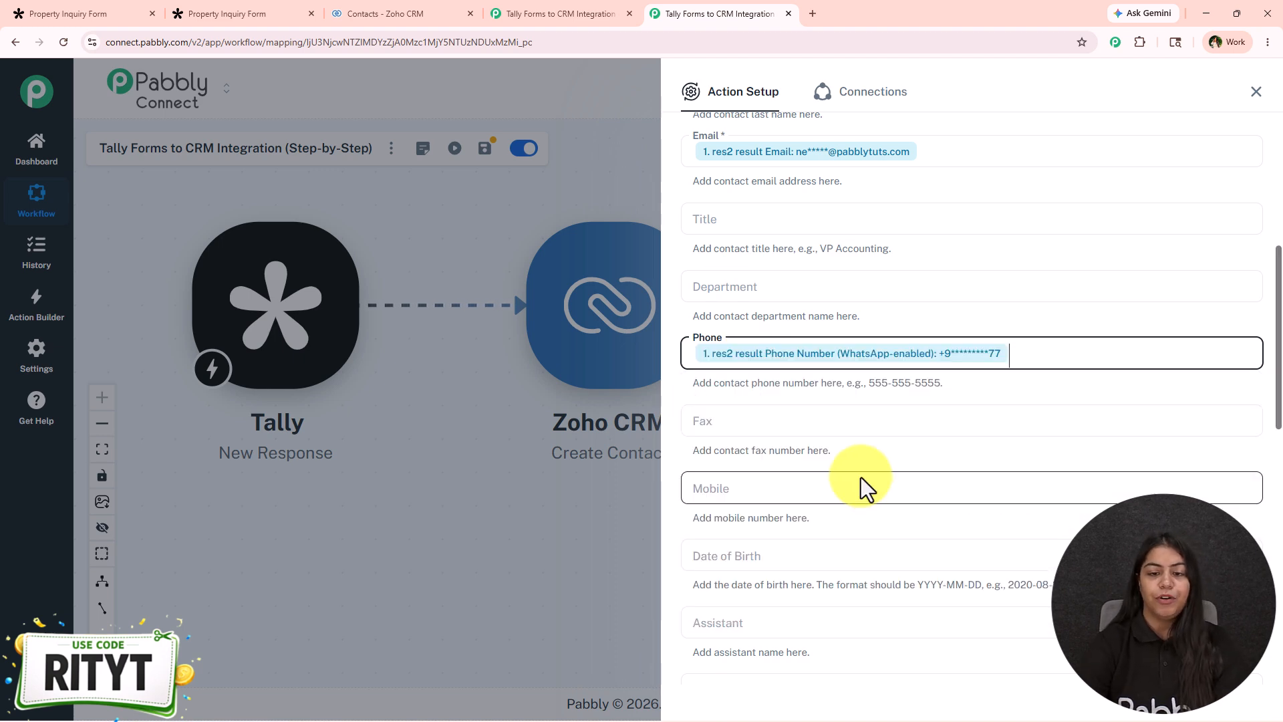
# - Save the Create Contact action with a test request, check the response code received, and close the action setup
pyautogui.scroll(-5, 855, 471)
pyautogui.scroll(-5, 849, 466)
pyautogui.click(733, 628)
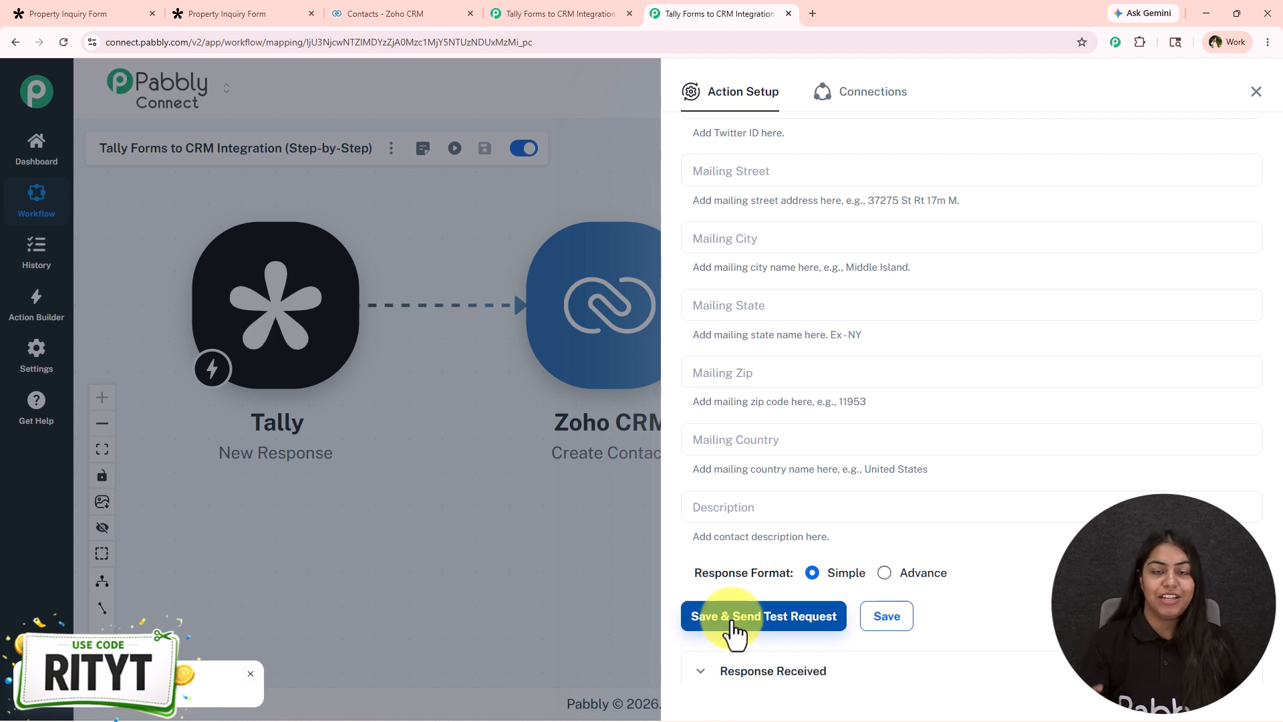
pyautogui.scroll(-6, 715, 528)
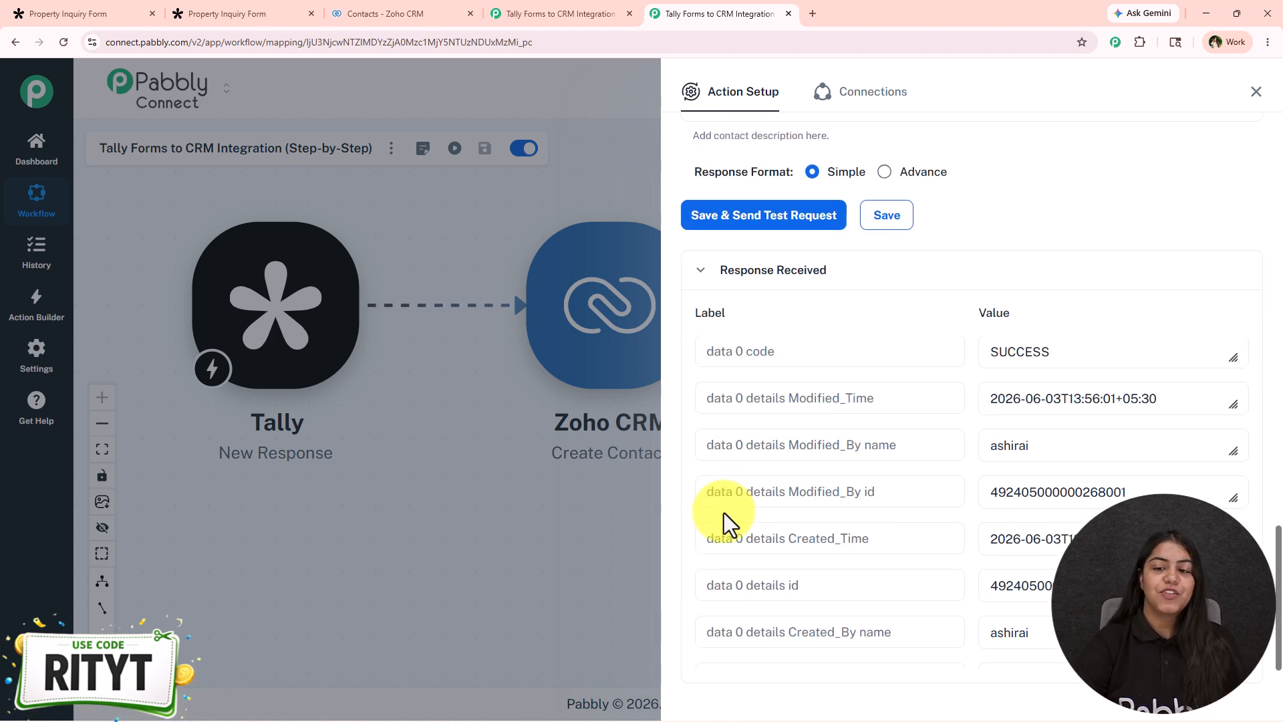
pyautogui.click(1082, 358)
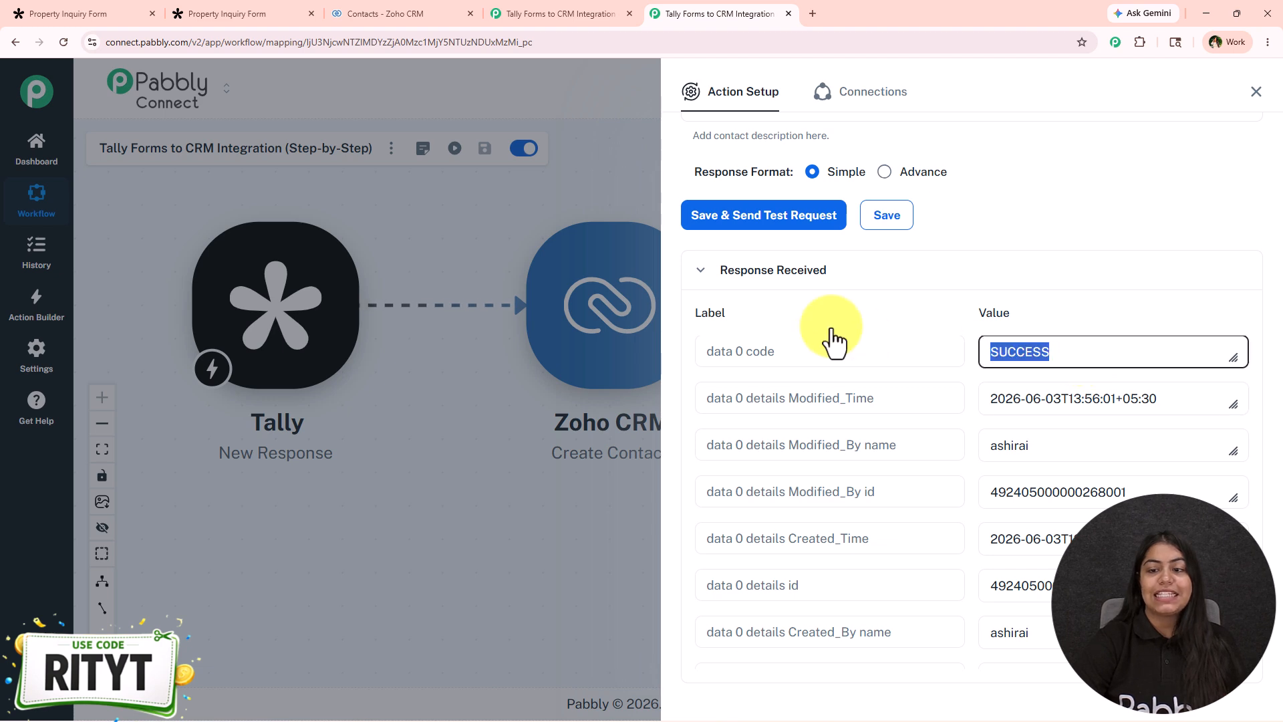
pyautogui.click(1254, 92)
# - Check the Zoho CRM contact list for the test contact, view the submitted Tally form, and return to the Pabbly Connect workflow
pyautogui.click(394, 13)
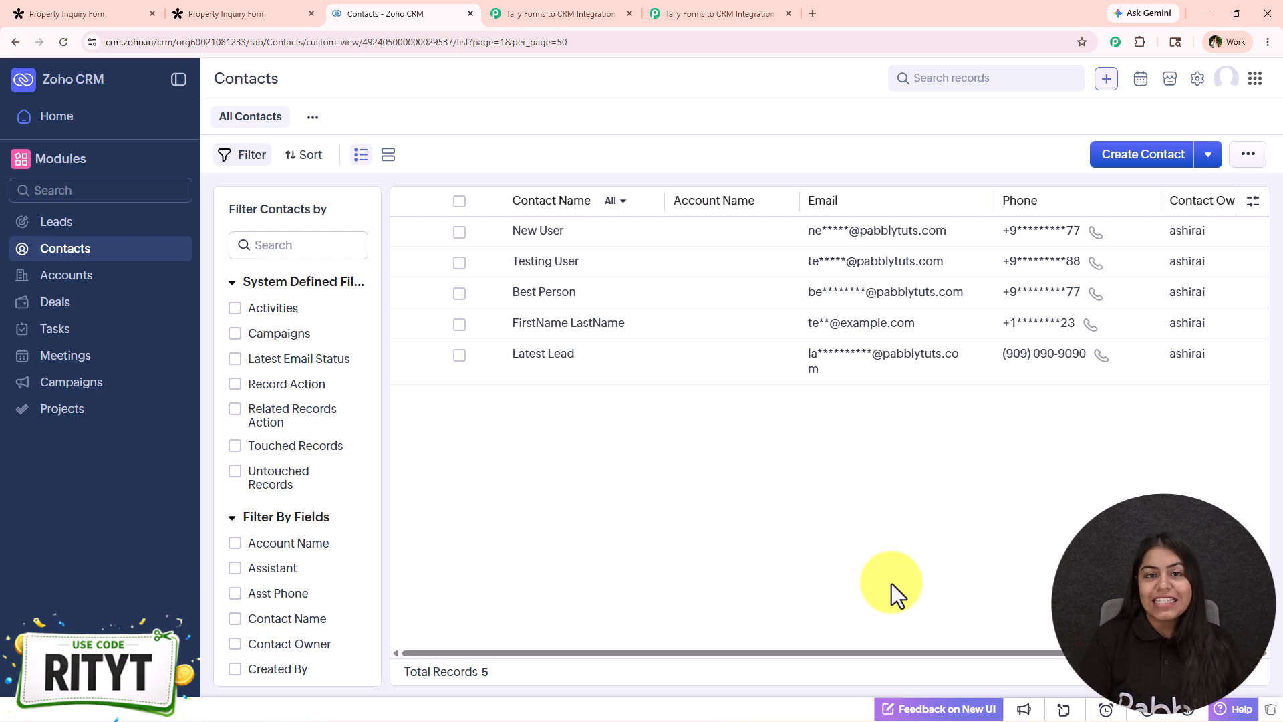
pyautogui.click(295, 12)
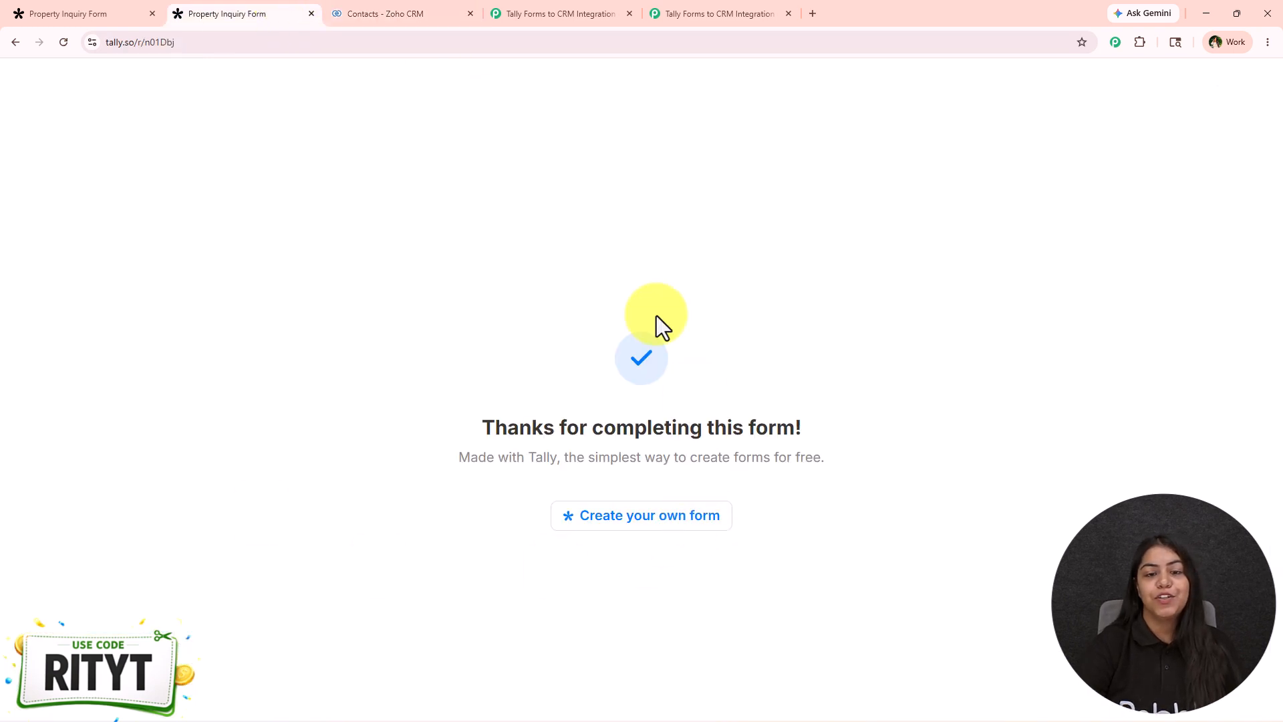
pyautogui.click(355, 11)
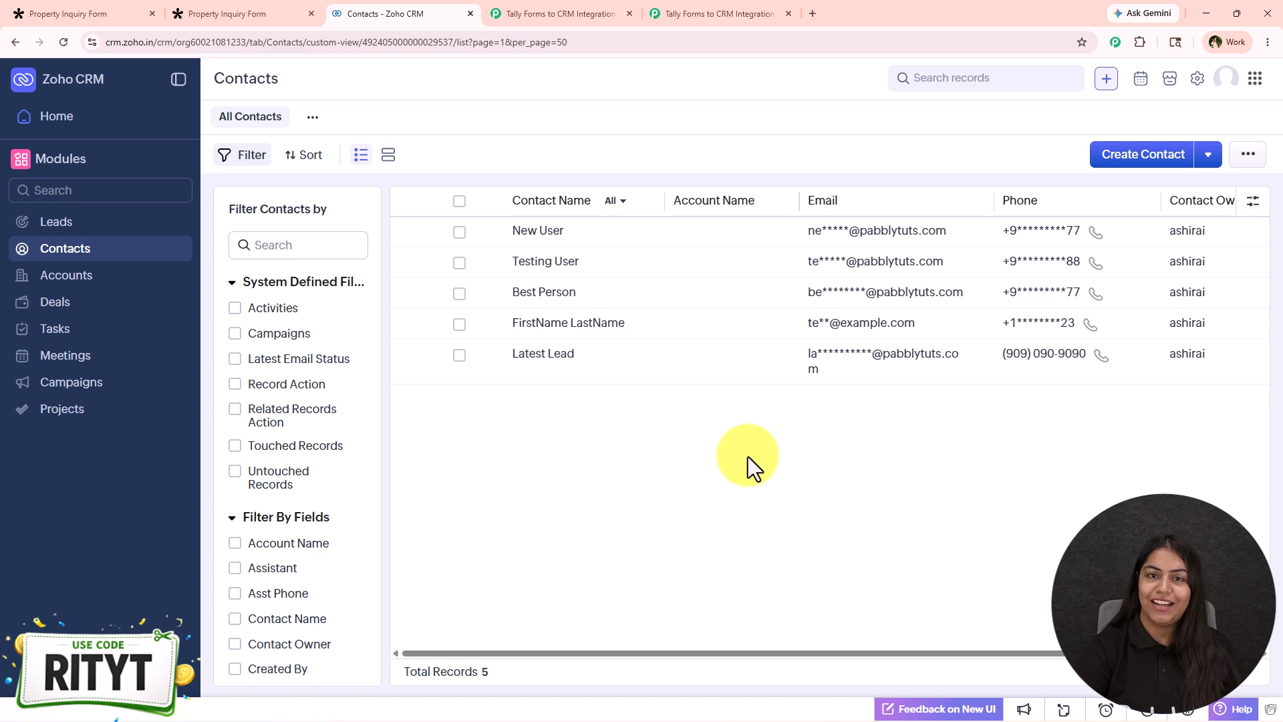
pyautogui.click(638, 5)
pyautogui.click(682, 8)
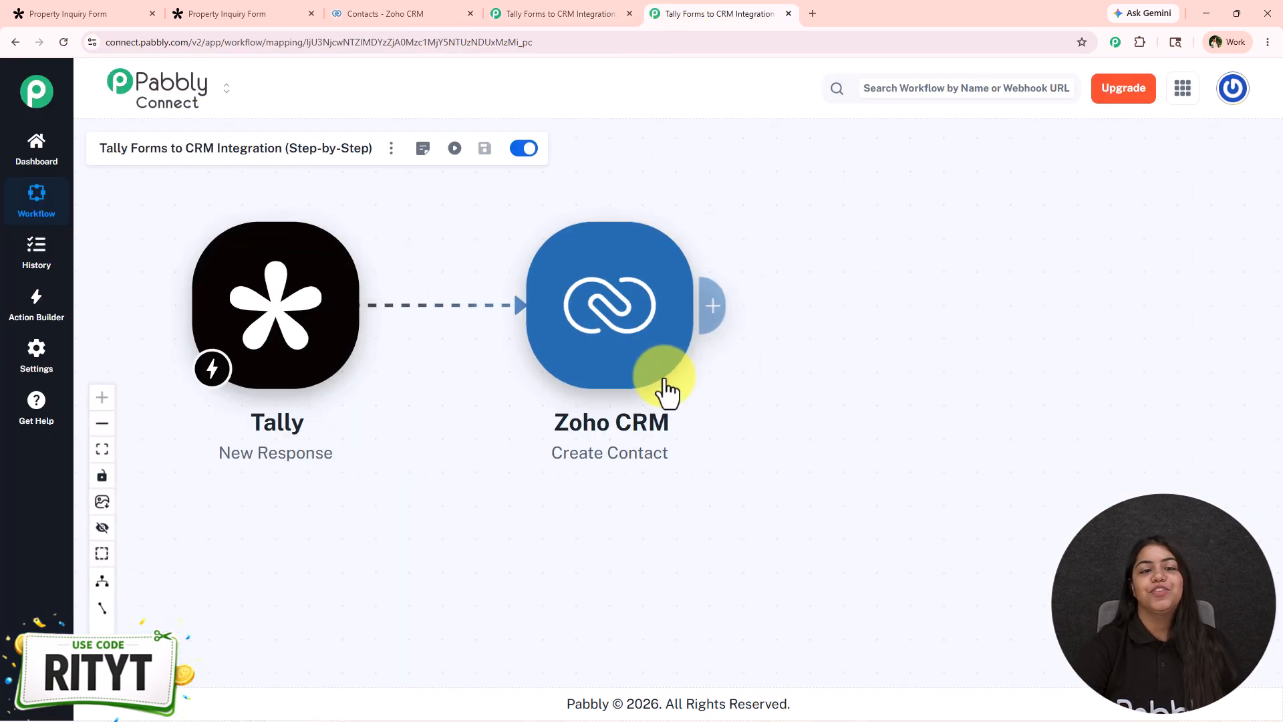